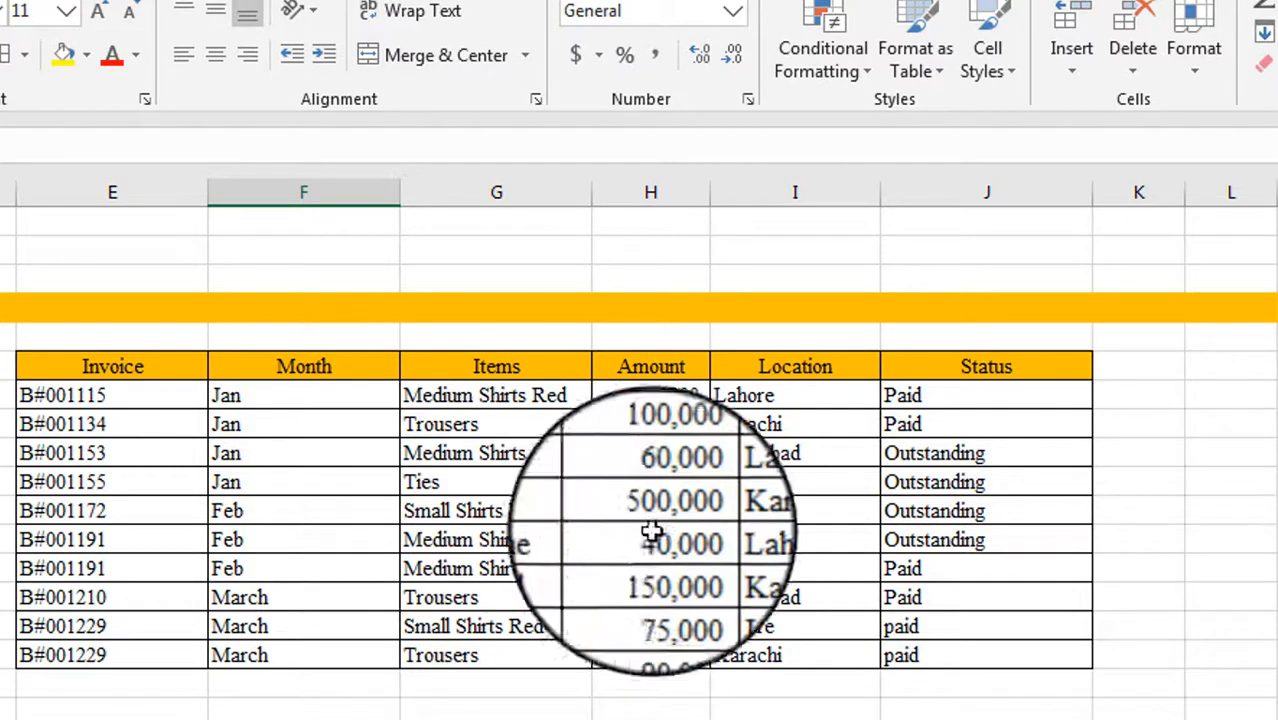
Start a SUMIF formula in cell L7 and open its function arguments, keeping the Amount column uncovered.
left_click(1237, 397)
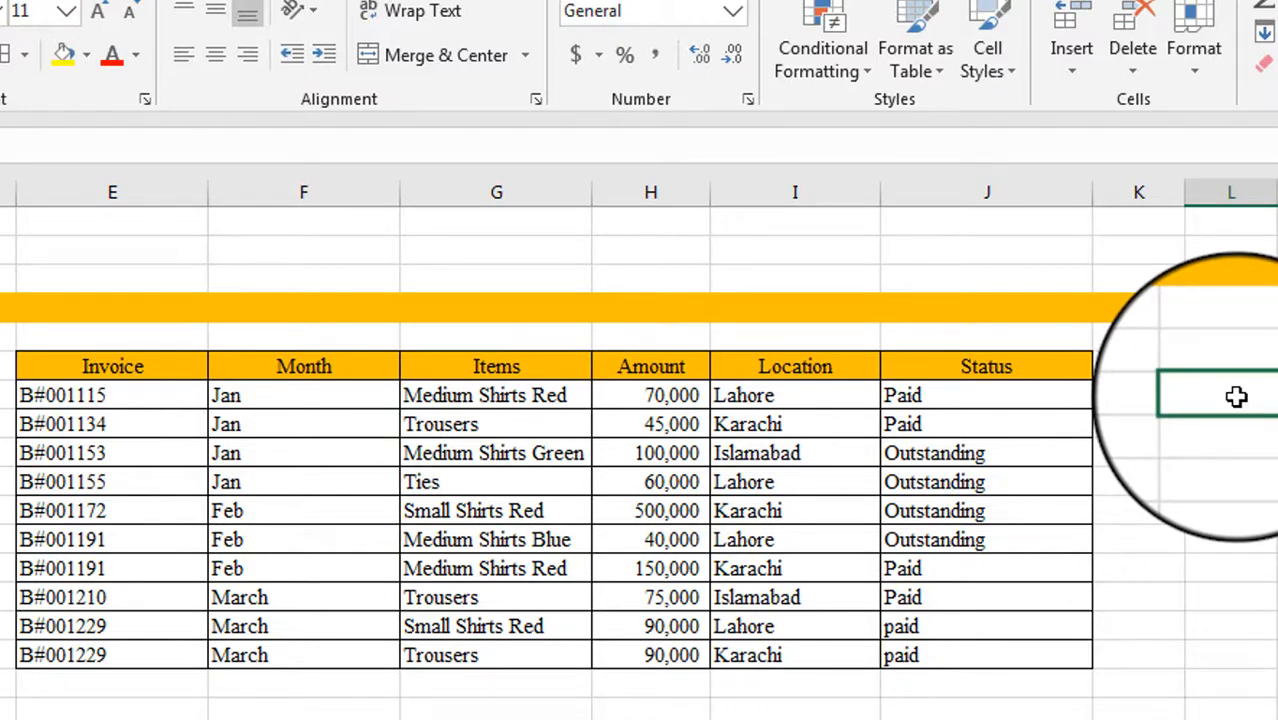
type("=")
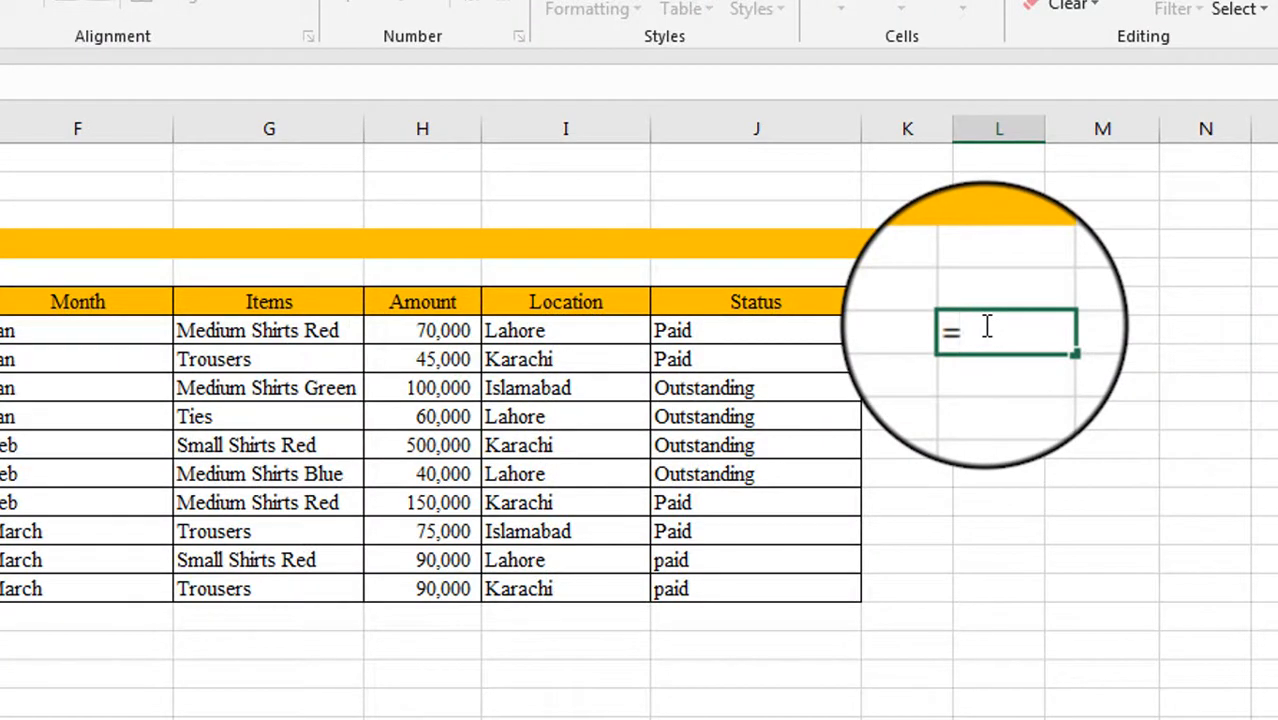
type("s")
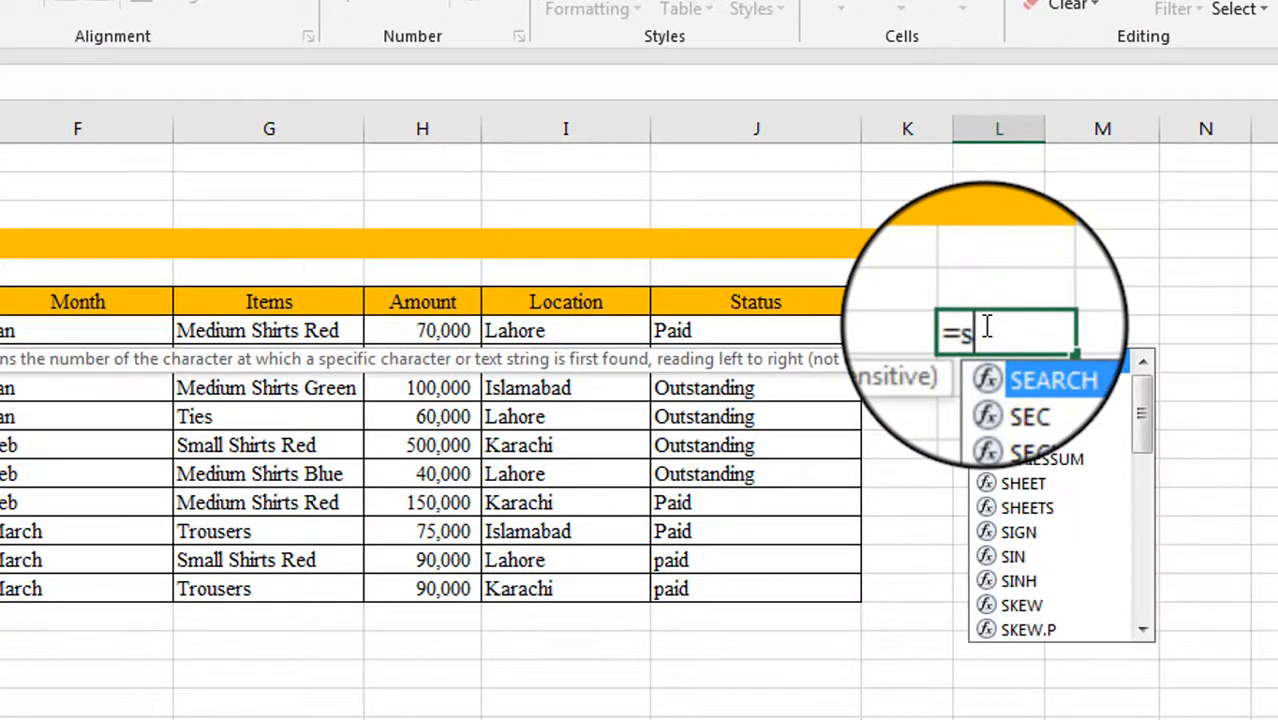
type("umif")
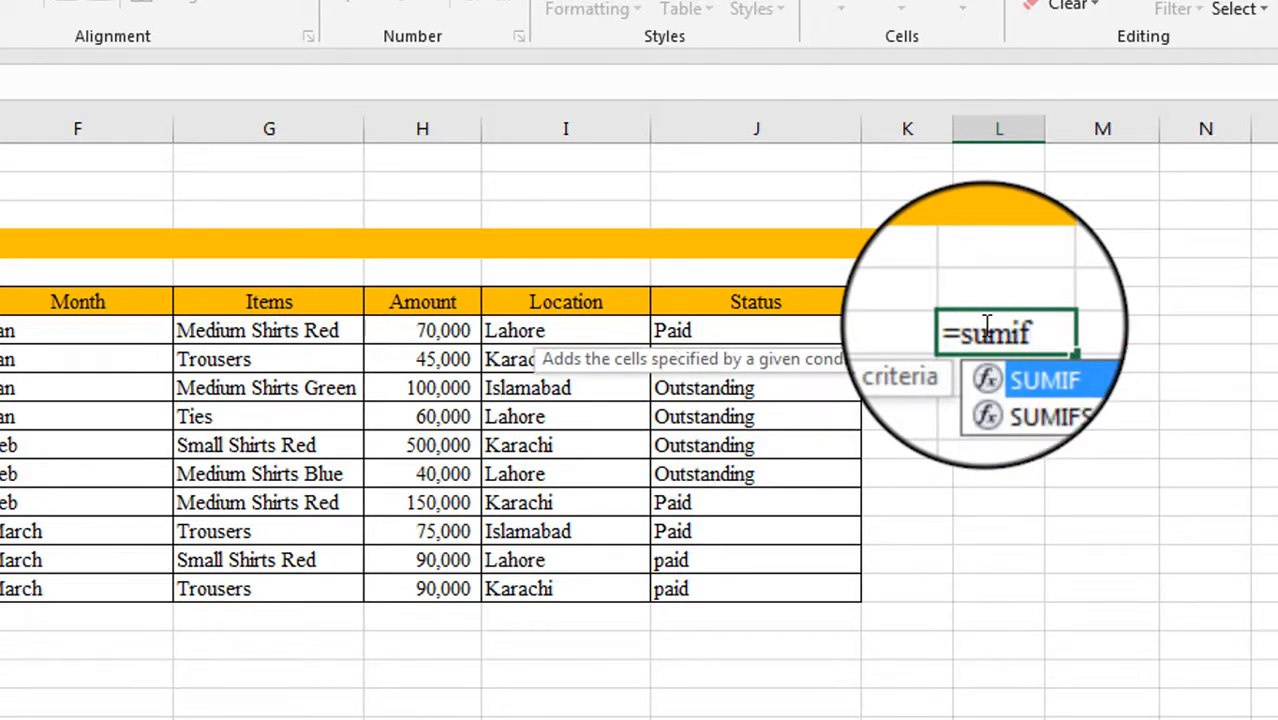
type("(")
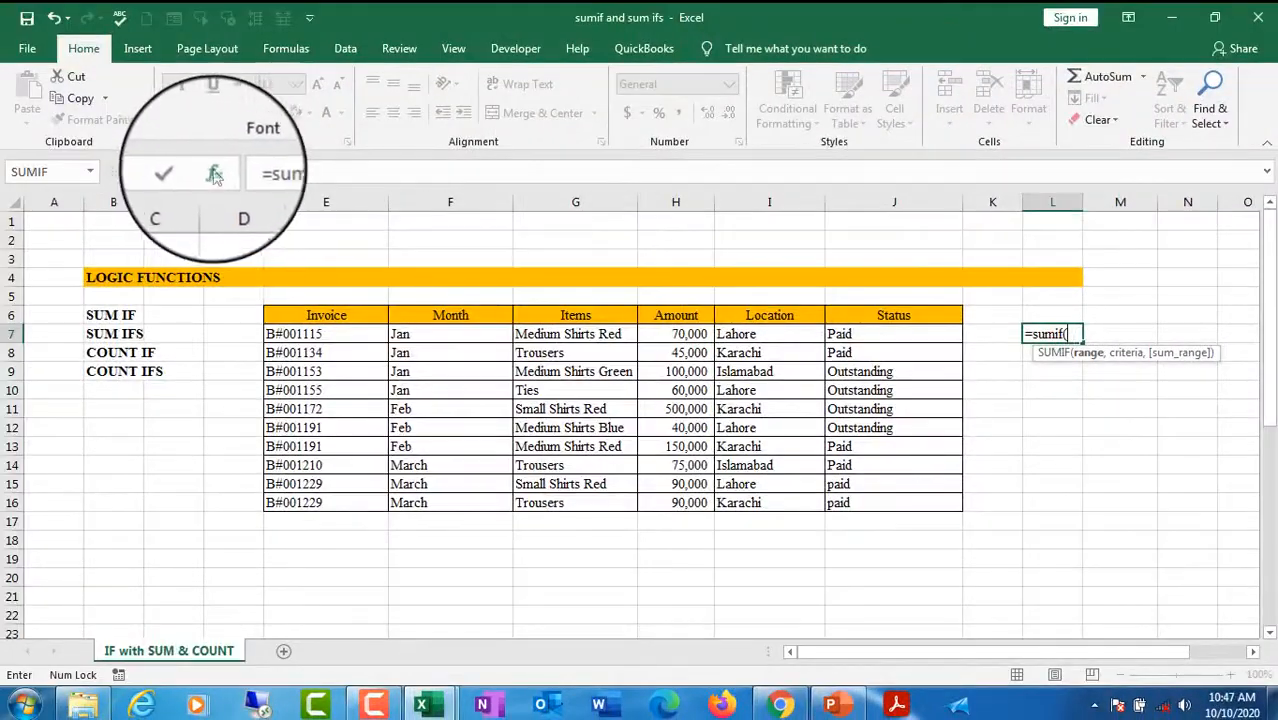
left_click(214, 174)
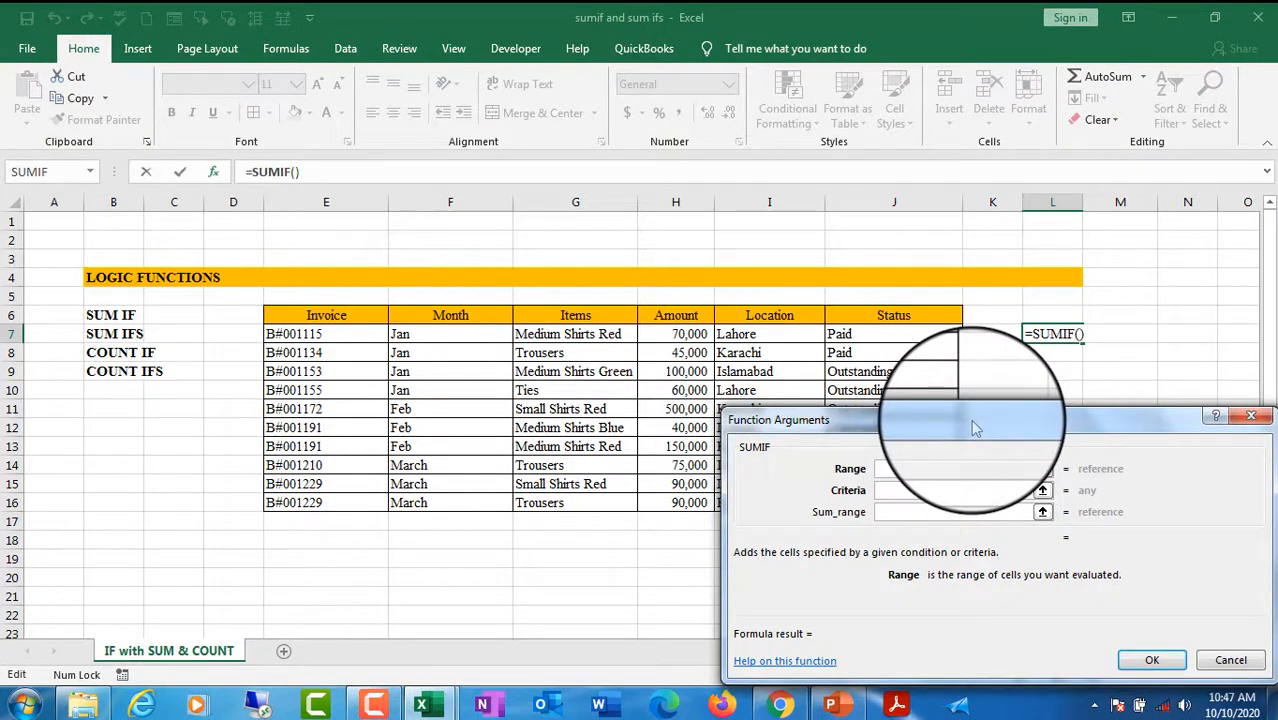
left_click_drag(972, 428, 968, 401)
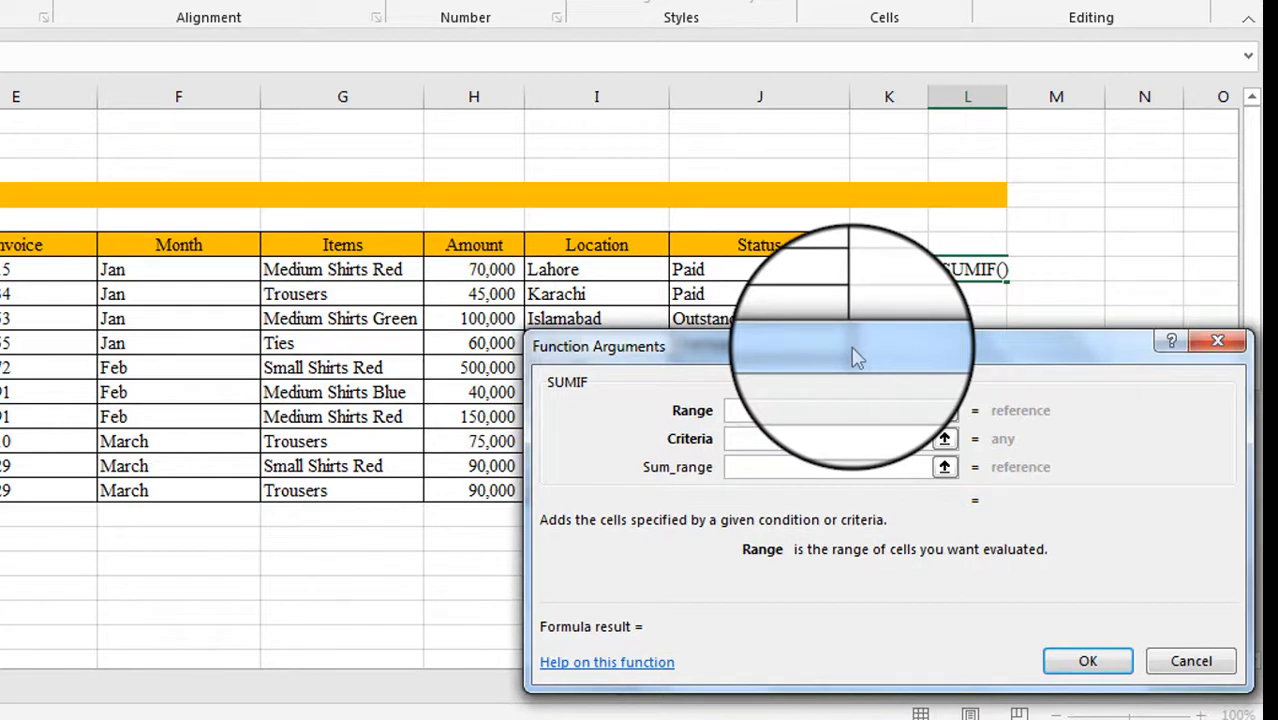
left_click_drag(855, 357, 882, 351)
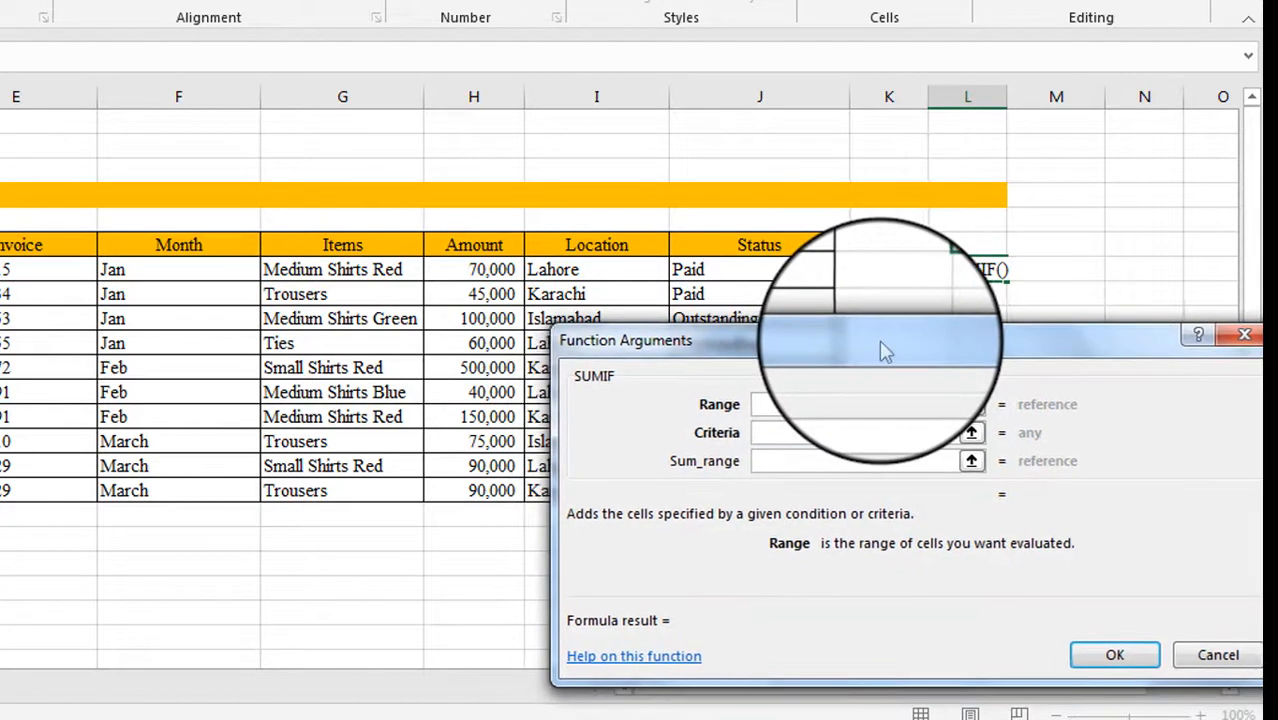
Set the SUMIF range to the Amount cells H7:H16 and the criteria to >50000.
left_click(483, 269)
left_click_drag(483, 269, 472, 490)
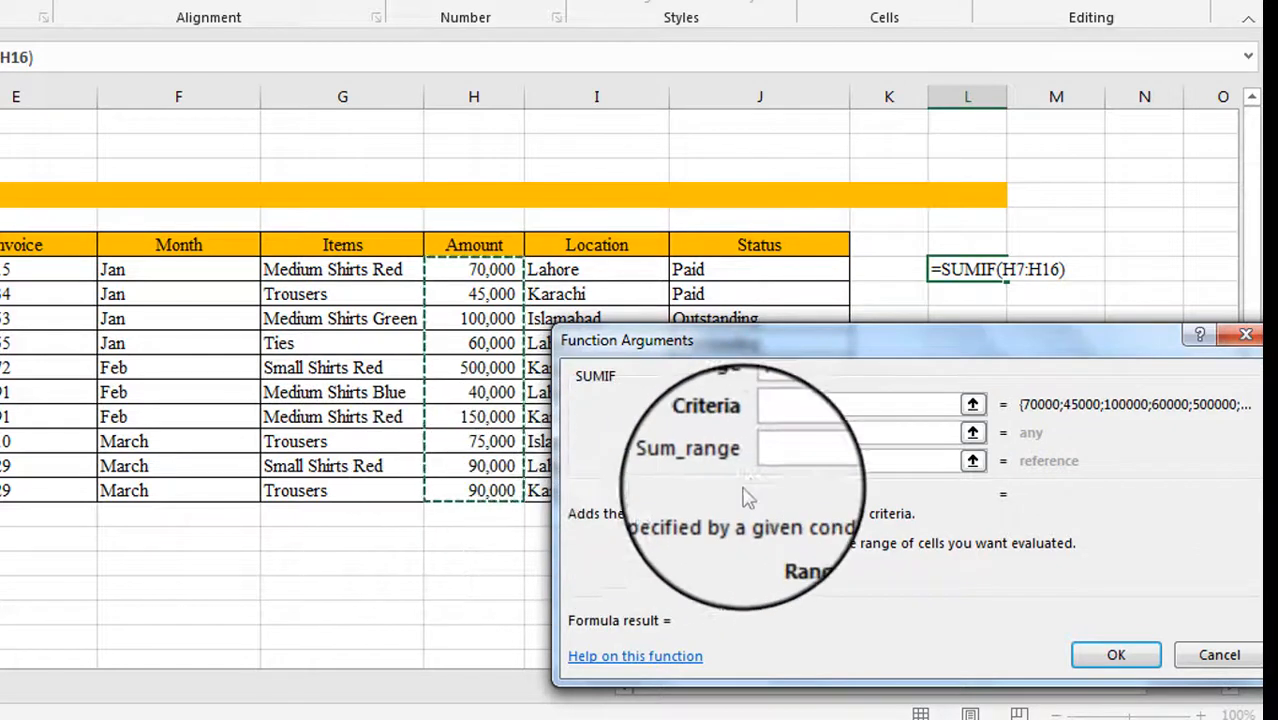
left_click(788, 433)
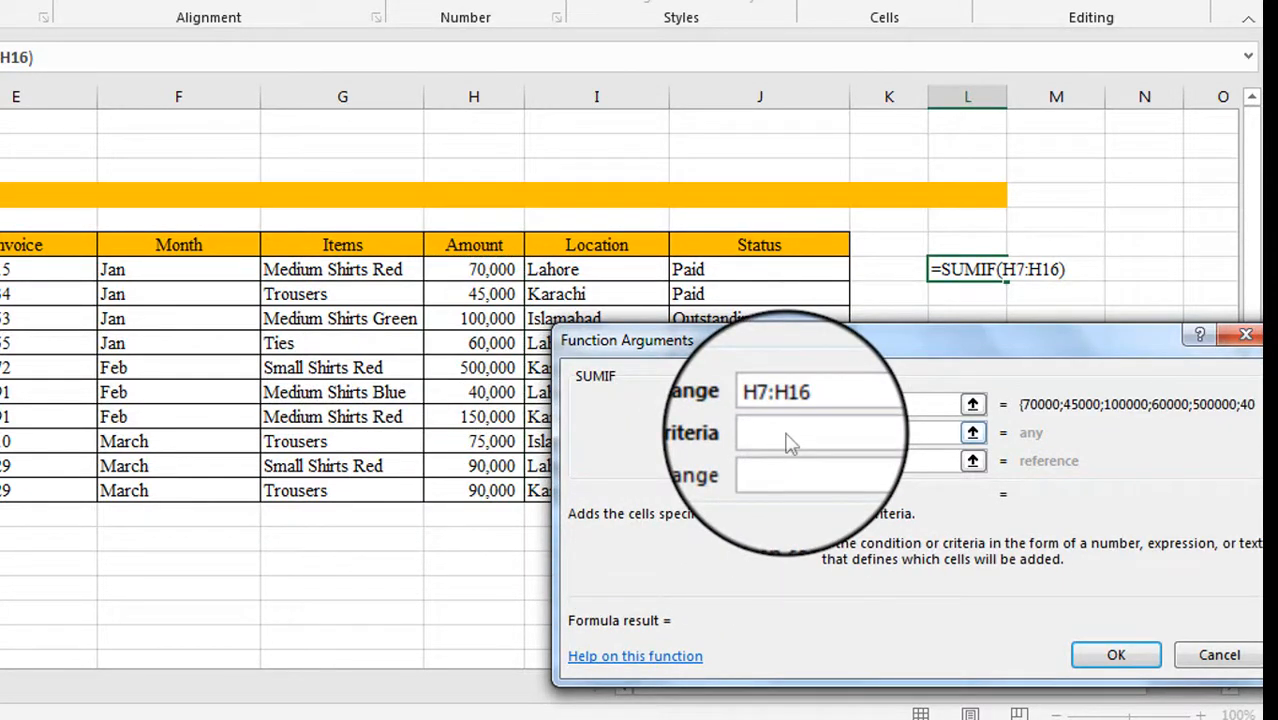
type(">5")
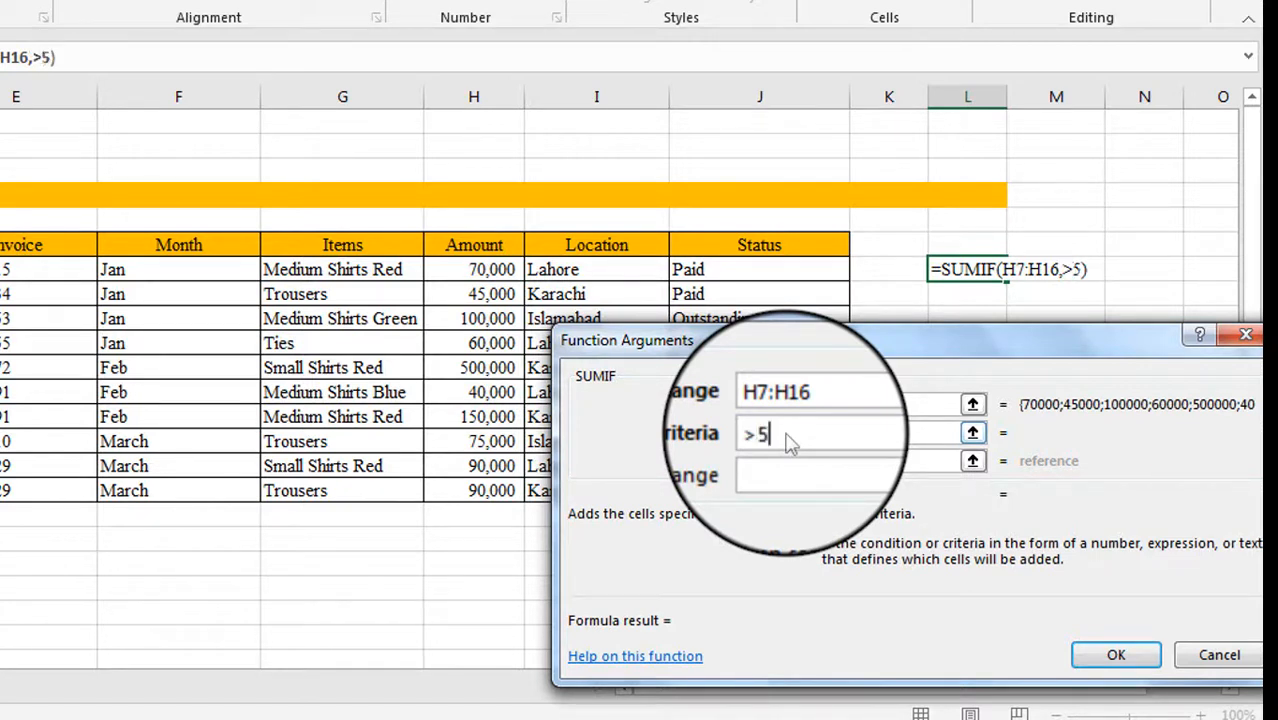
type("0000")
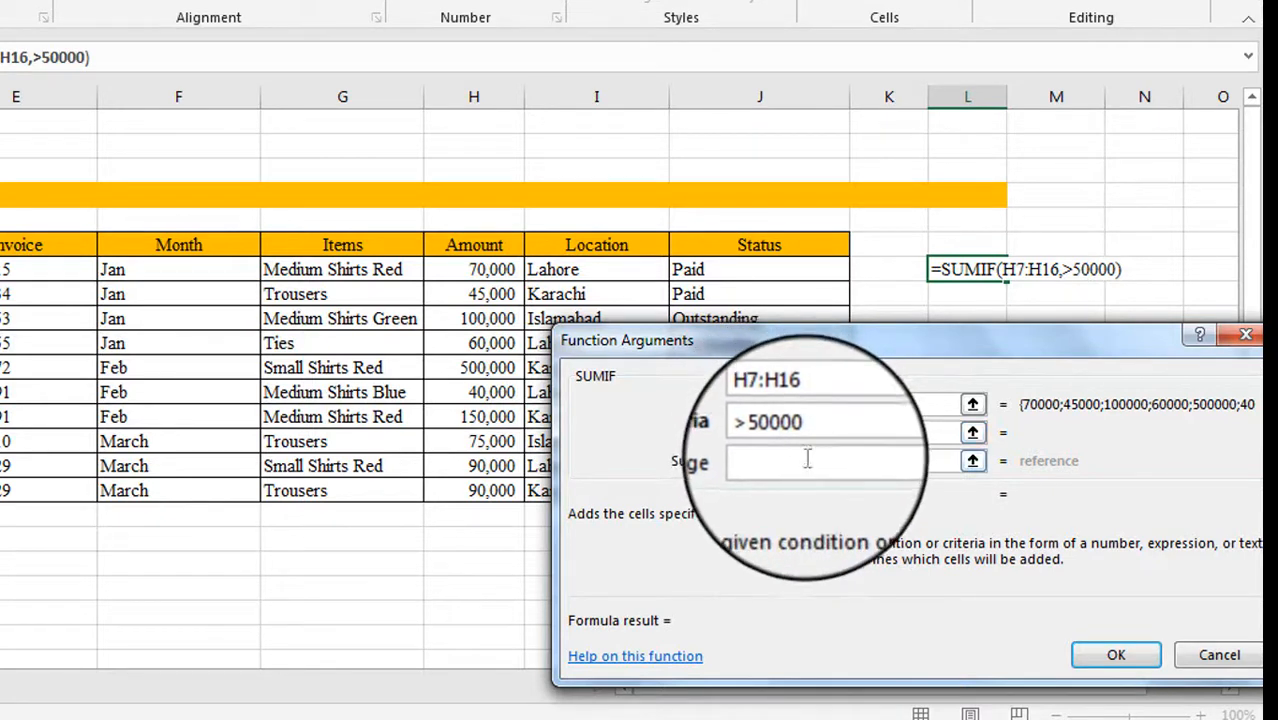
Complete the L7 formula with sum range H7:H16 and apply the comma number format to the cell.
left_click(807, 459)
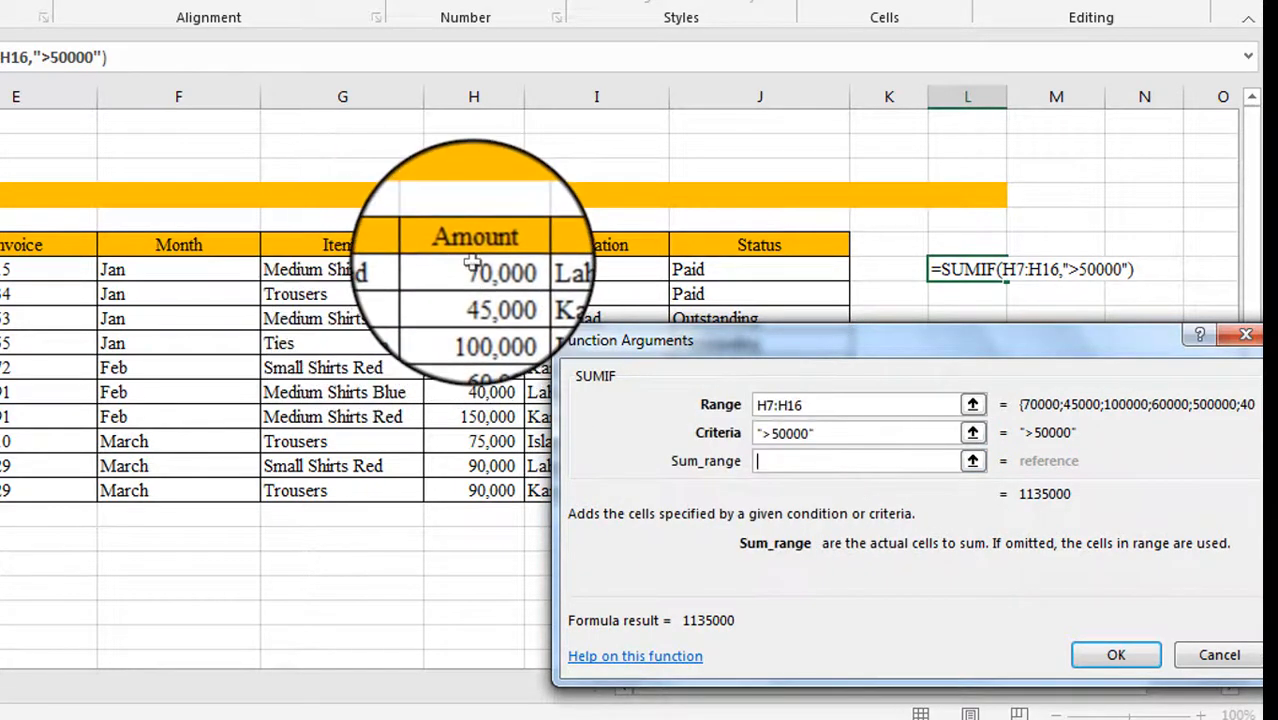
left_click_drag(473, 265, 489, 485)
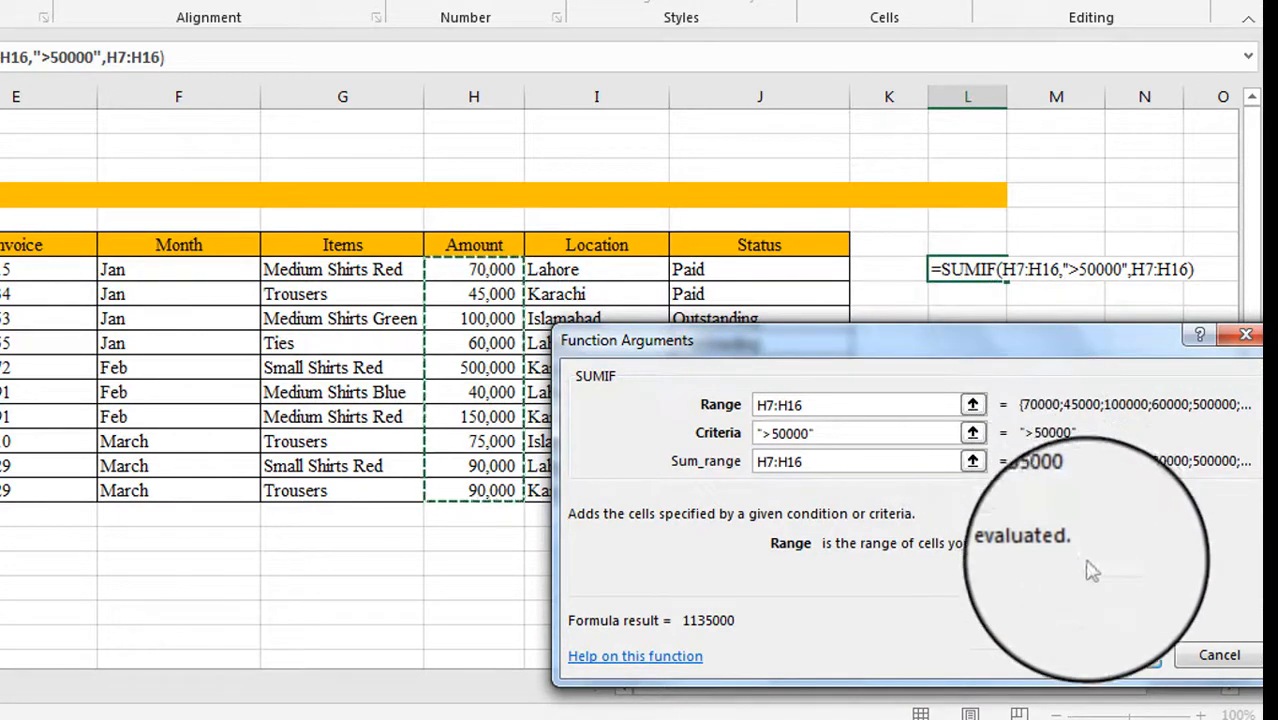
left_click(1125, 663)
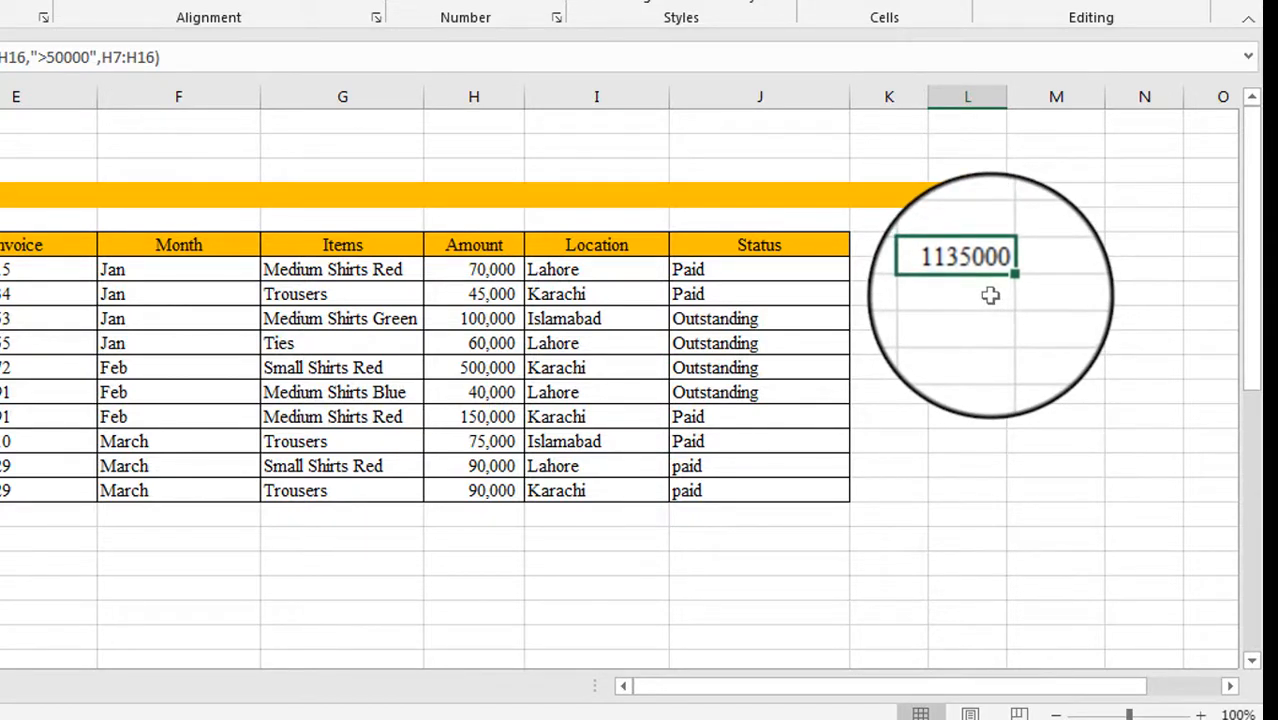
left_click(470, 2)
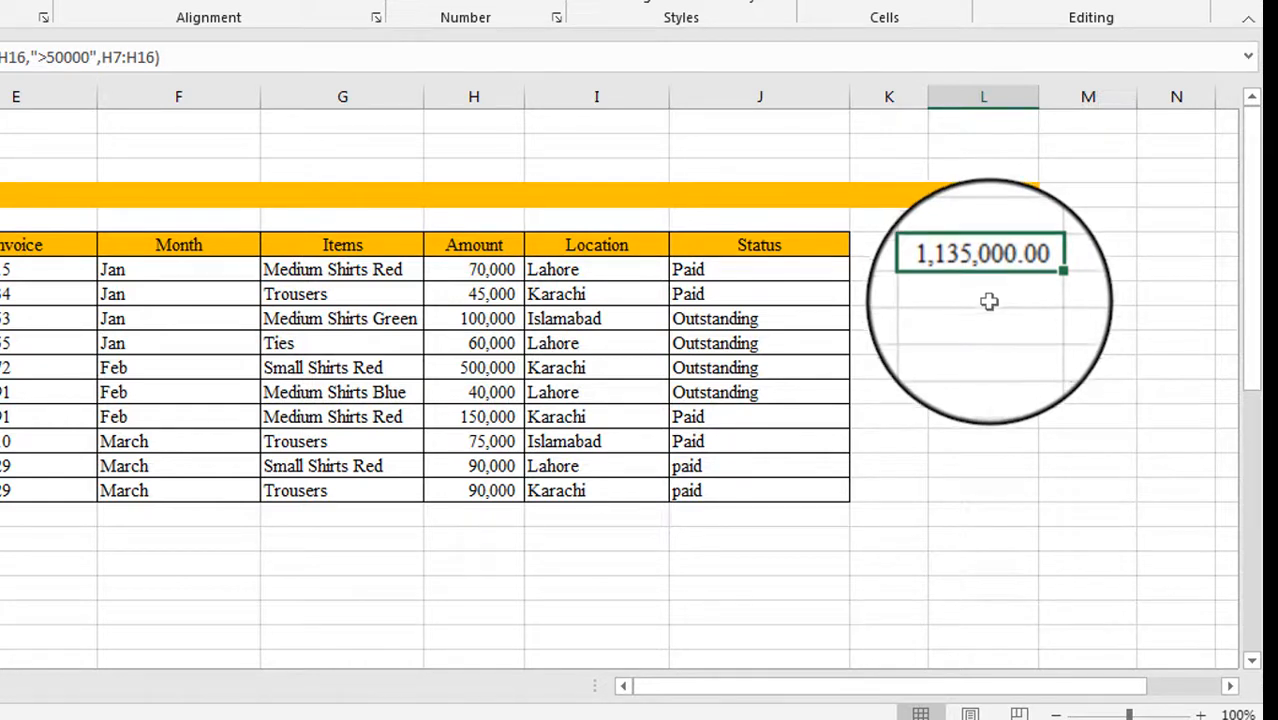
Start a second SUMIF formula in cell L9 and open its function arguments clear of the Amount column.
left_click(981, 314)
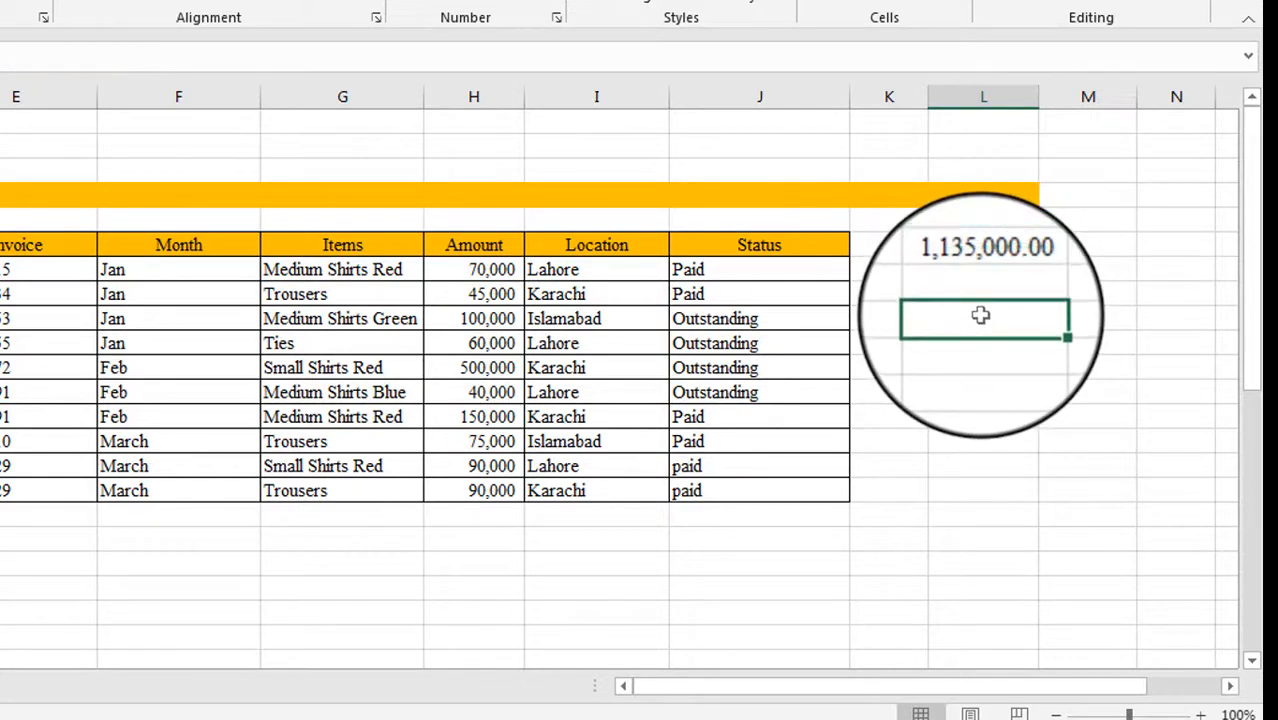
type("=sum")
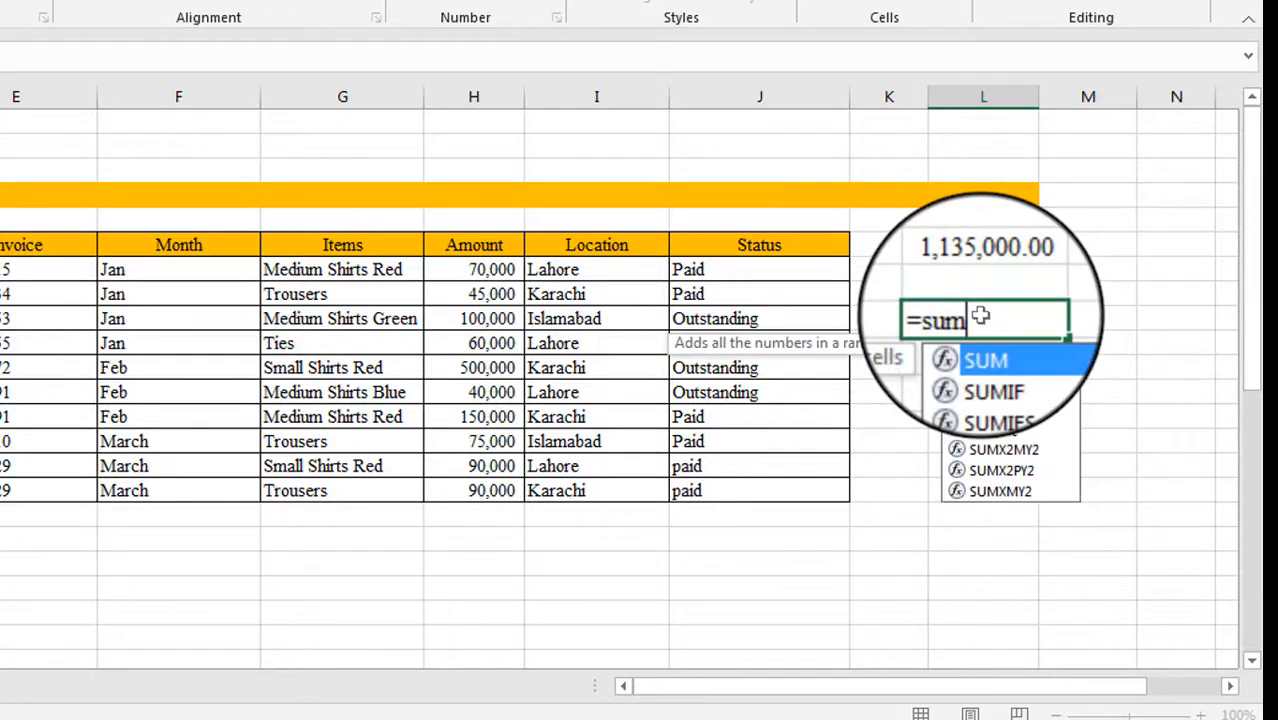
type("if")
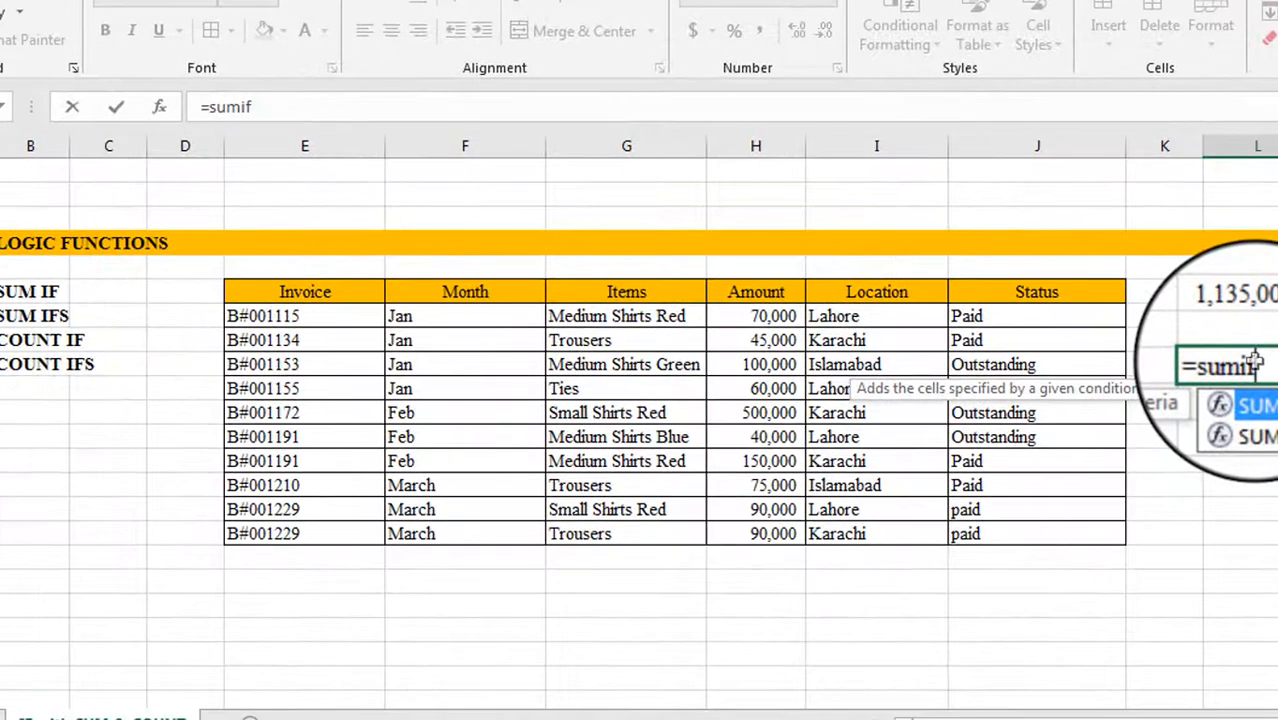
type("(")
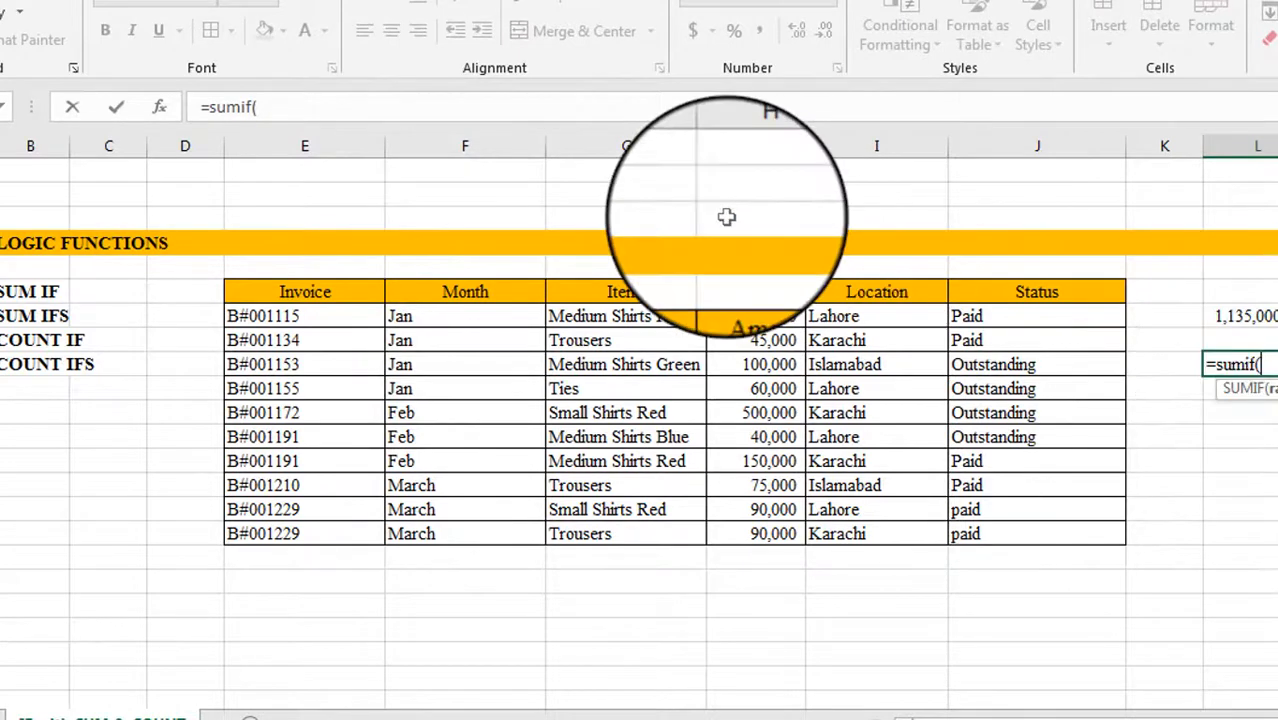
left_click(162, 110)
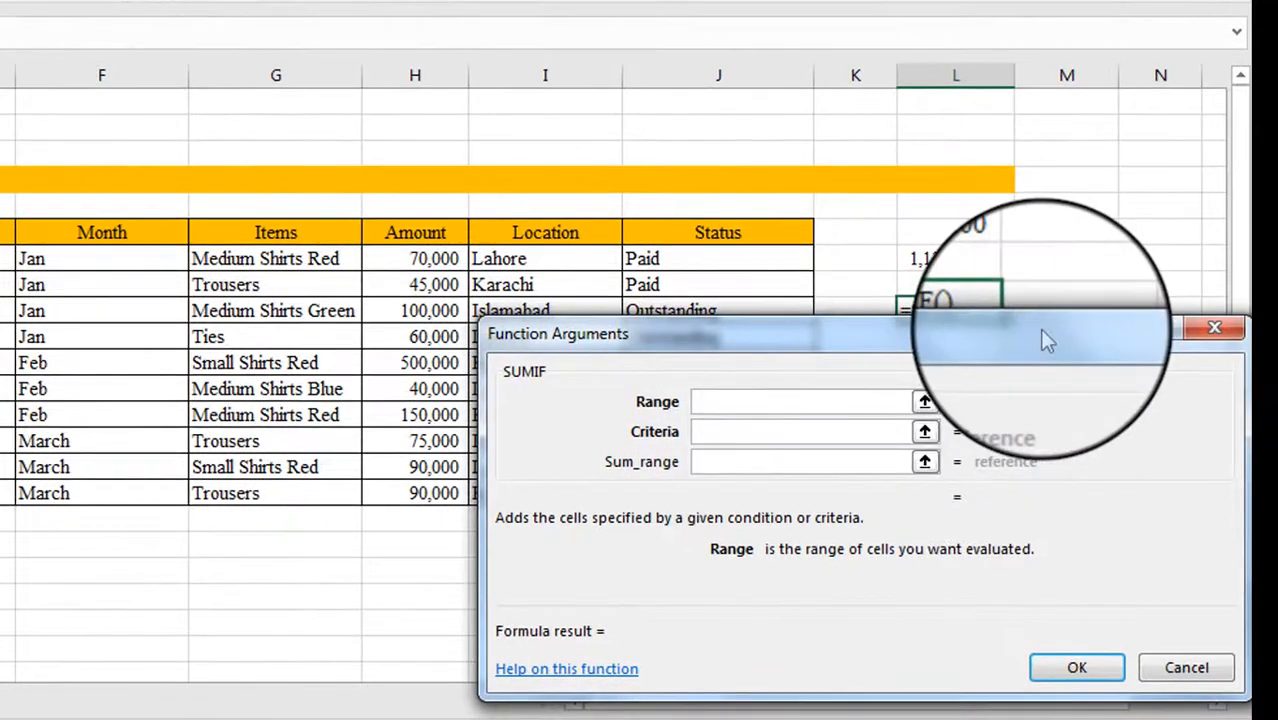
left_click_drag(1039, 328, 1008, 346)
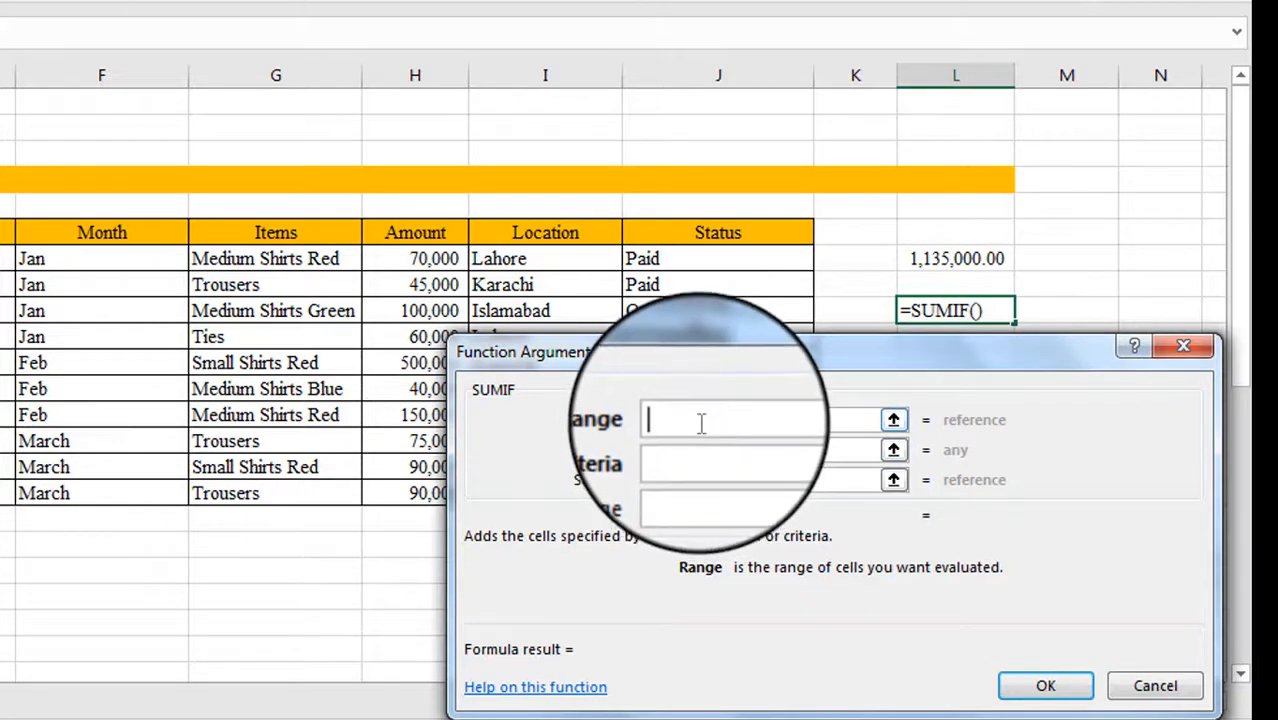
left_click_drag(747, 359, 775, 357)
Set the second SUMIF's range to H7:H16 and its criteria to >90000.
left_click_drag(395, 259, 418, 497)
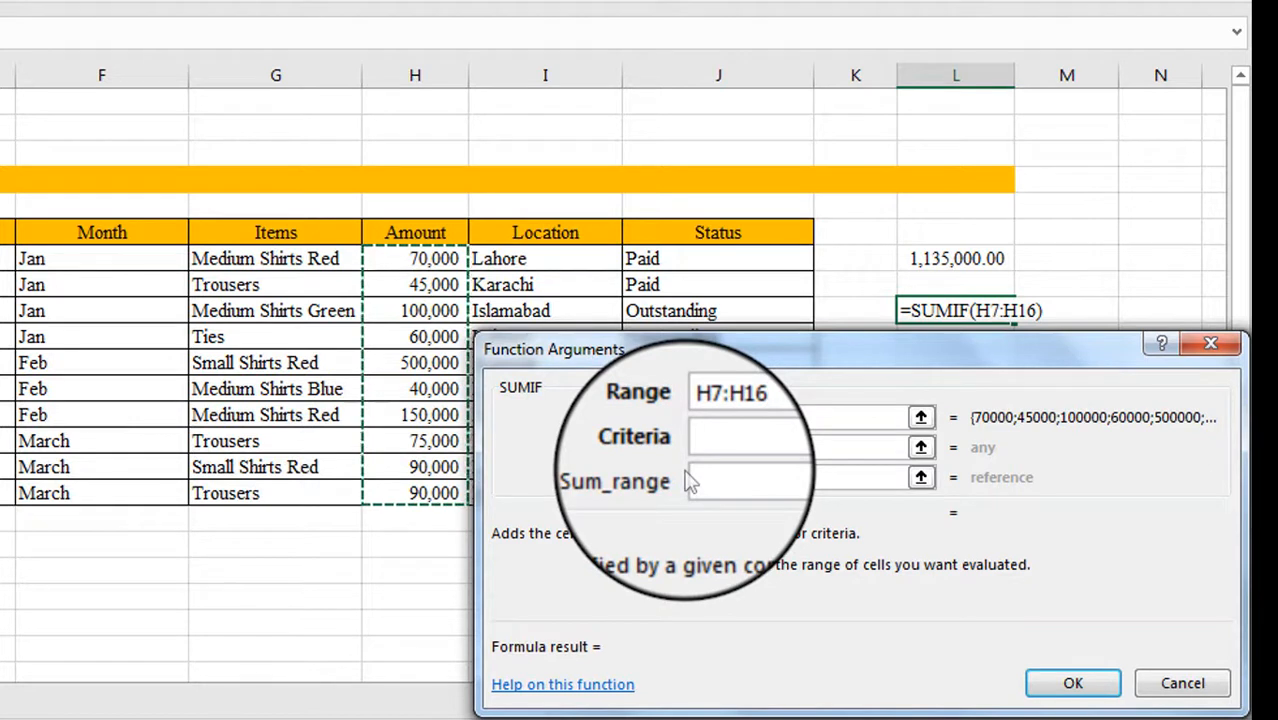
left_click(724, 449)
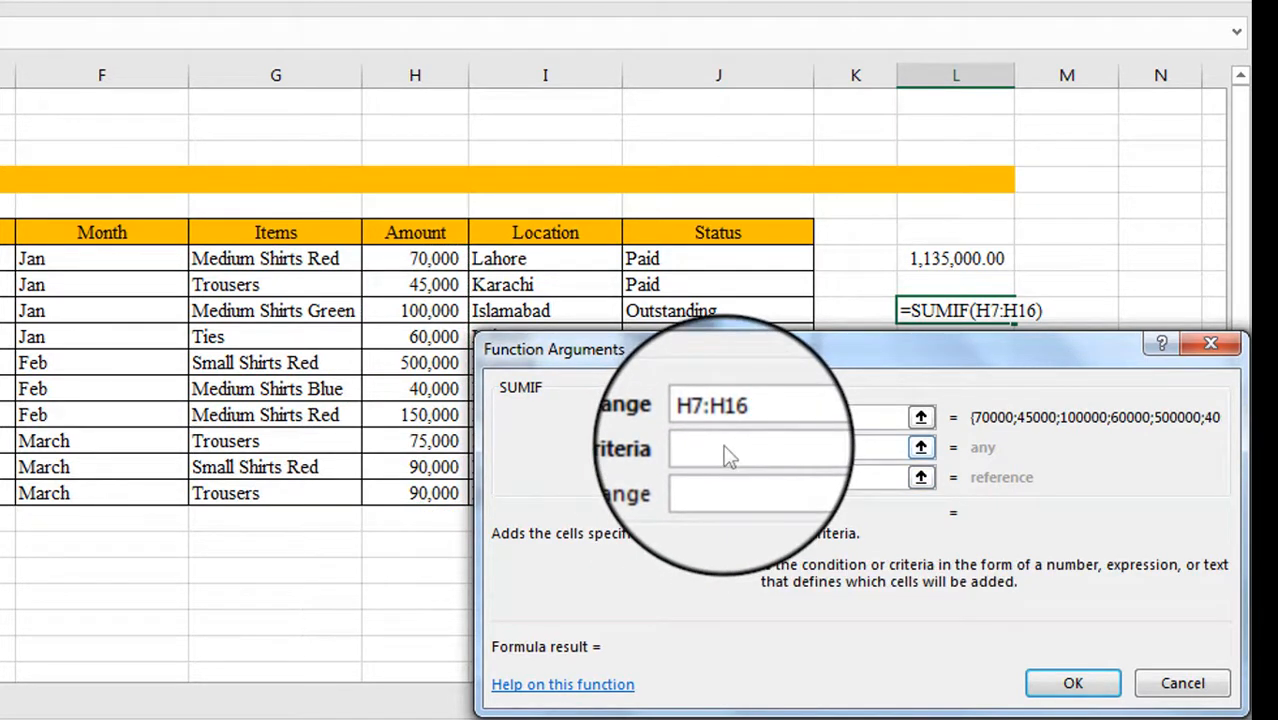
type(">90000")
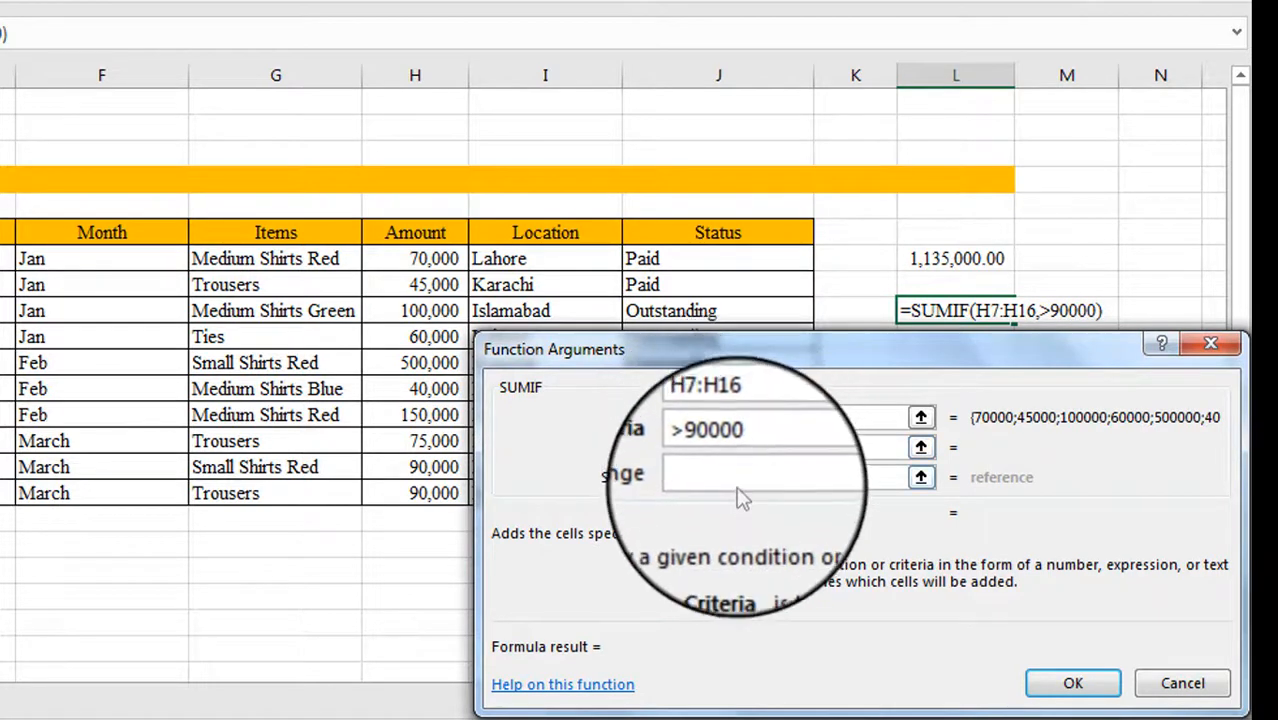
Complete the L9 formula with sum range H7:H16 and give the cell the comma number format.
left_click(736, 477)
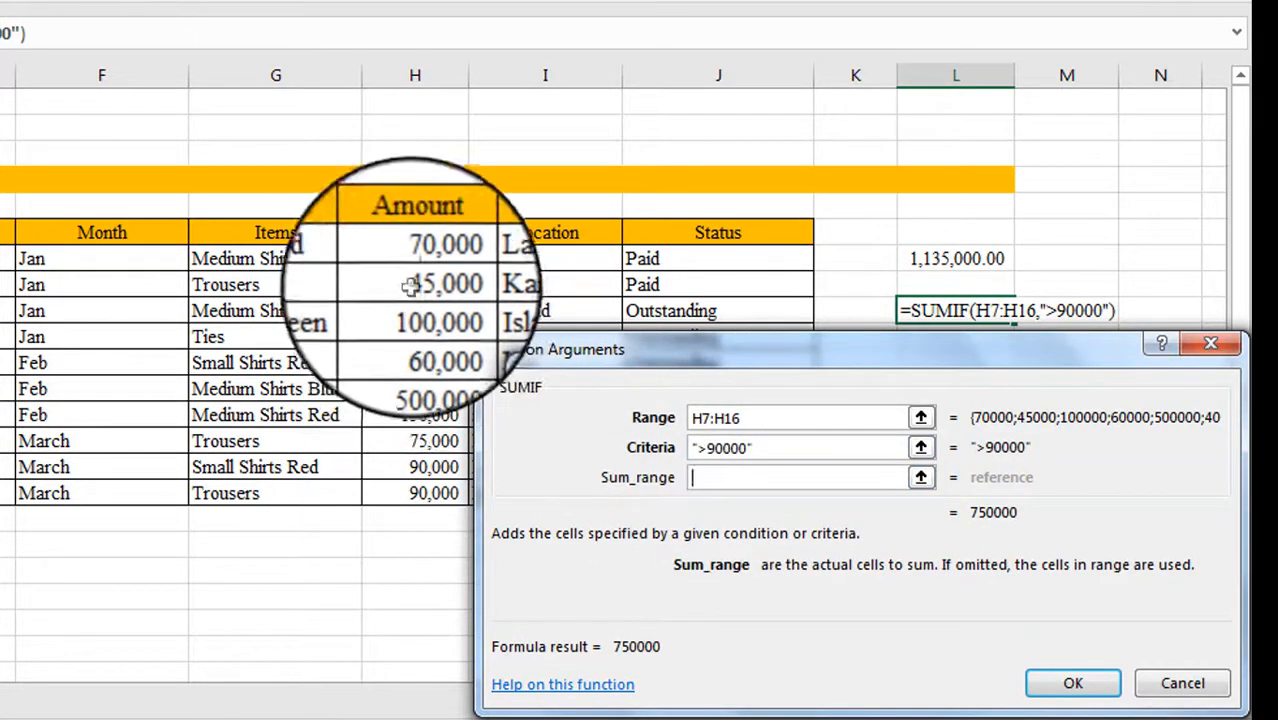
left_click_drag(415, 260, 415, 493)
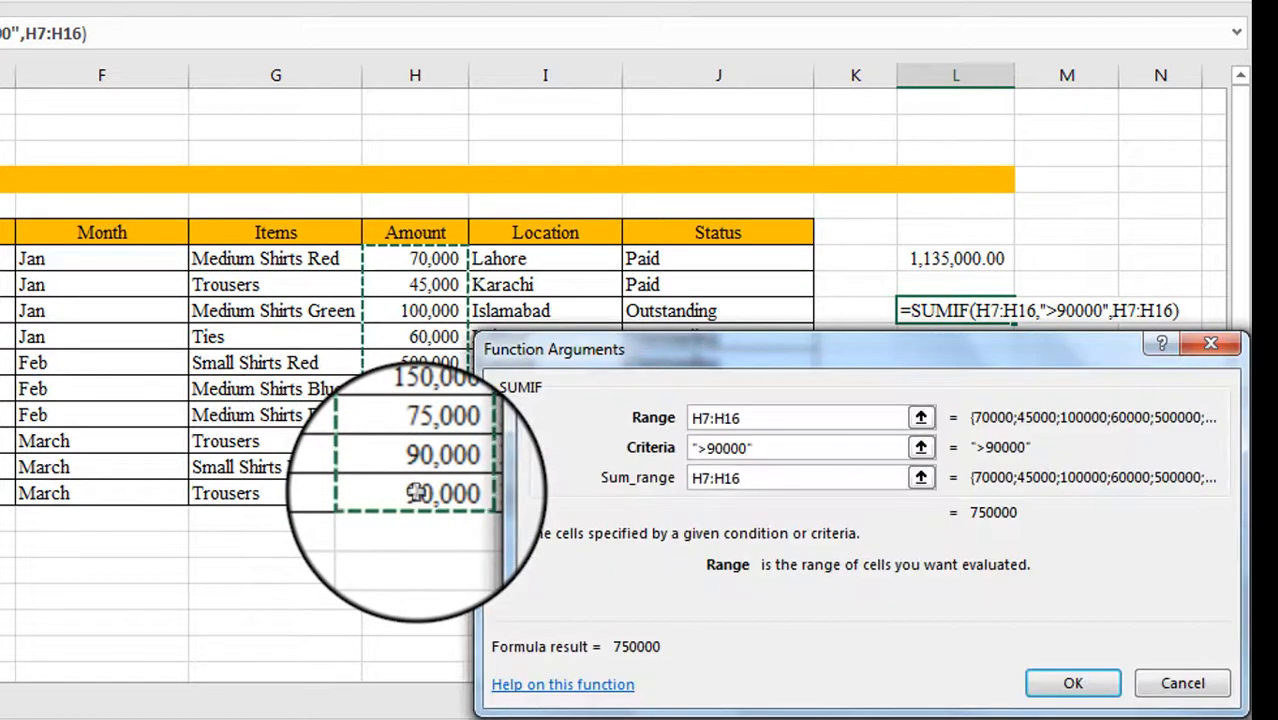
left_click(1073, 686)
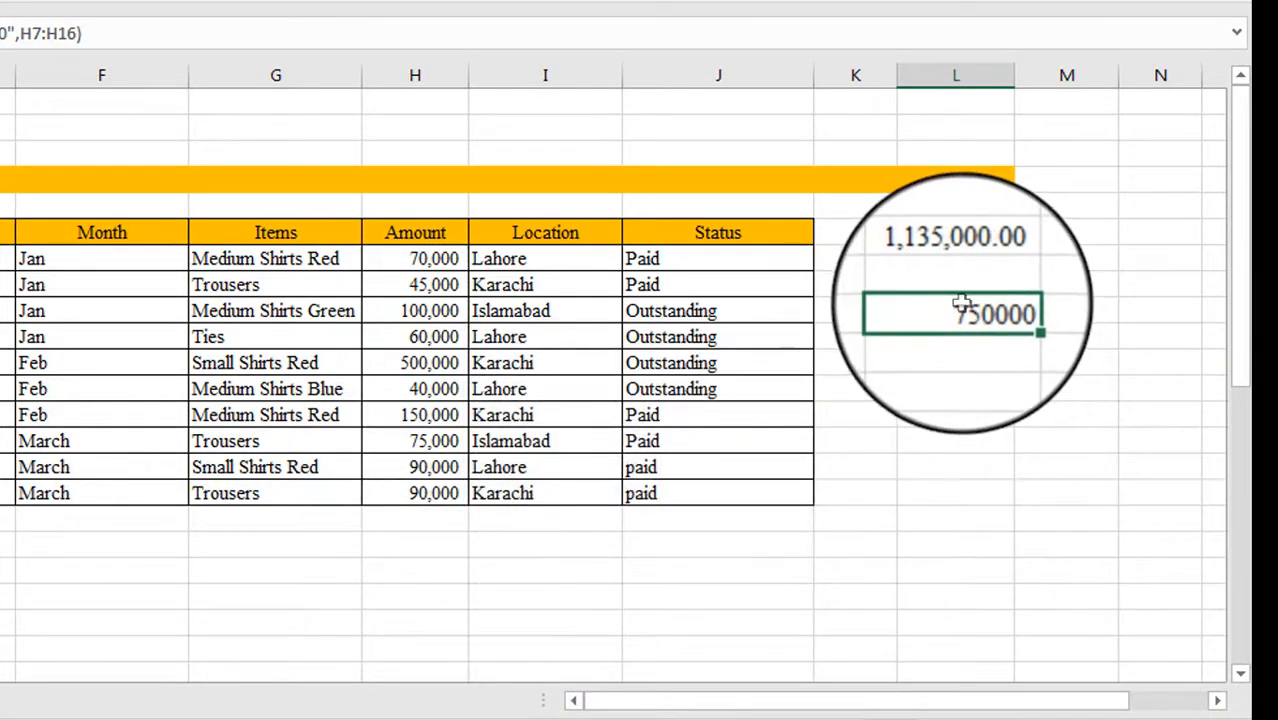
left_click(413, 0)
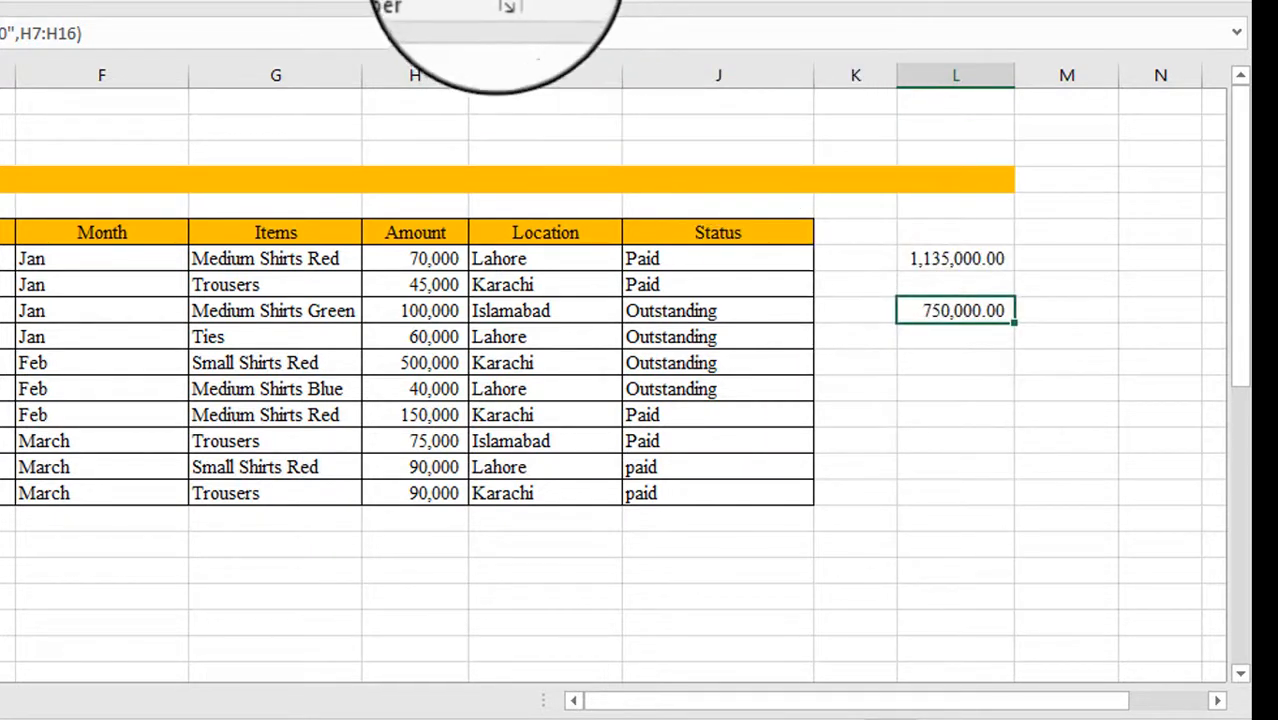
left_click(494, 0)
left_click(494, 0)
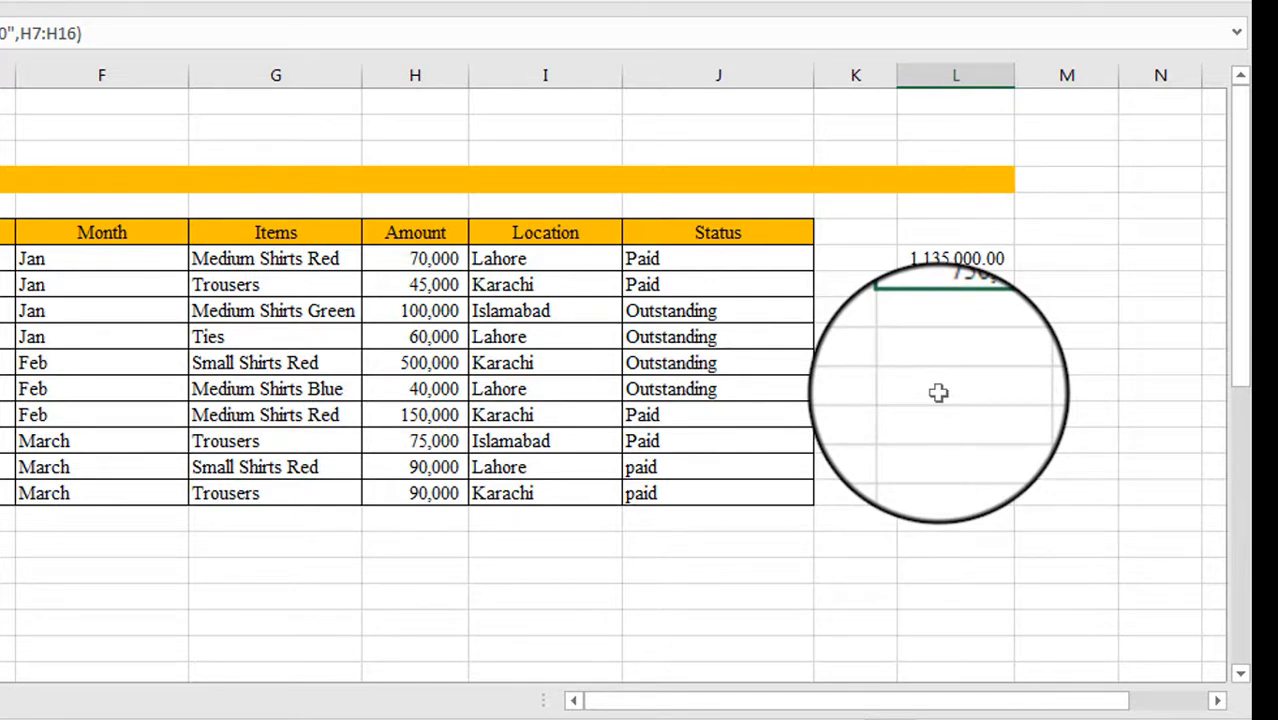
Extend the L9 formula by subtracting another SUMIF and set its range to H7:H16.
double_click(935, 307)
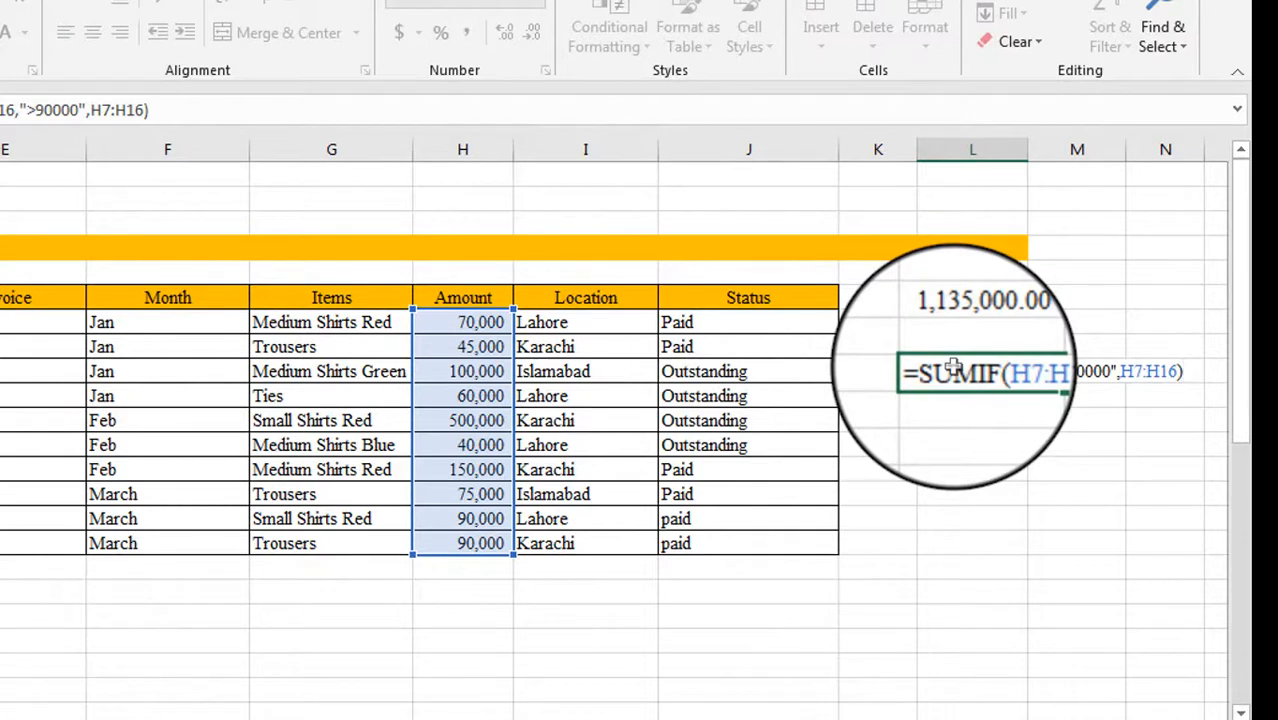
type("-sumif")
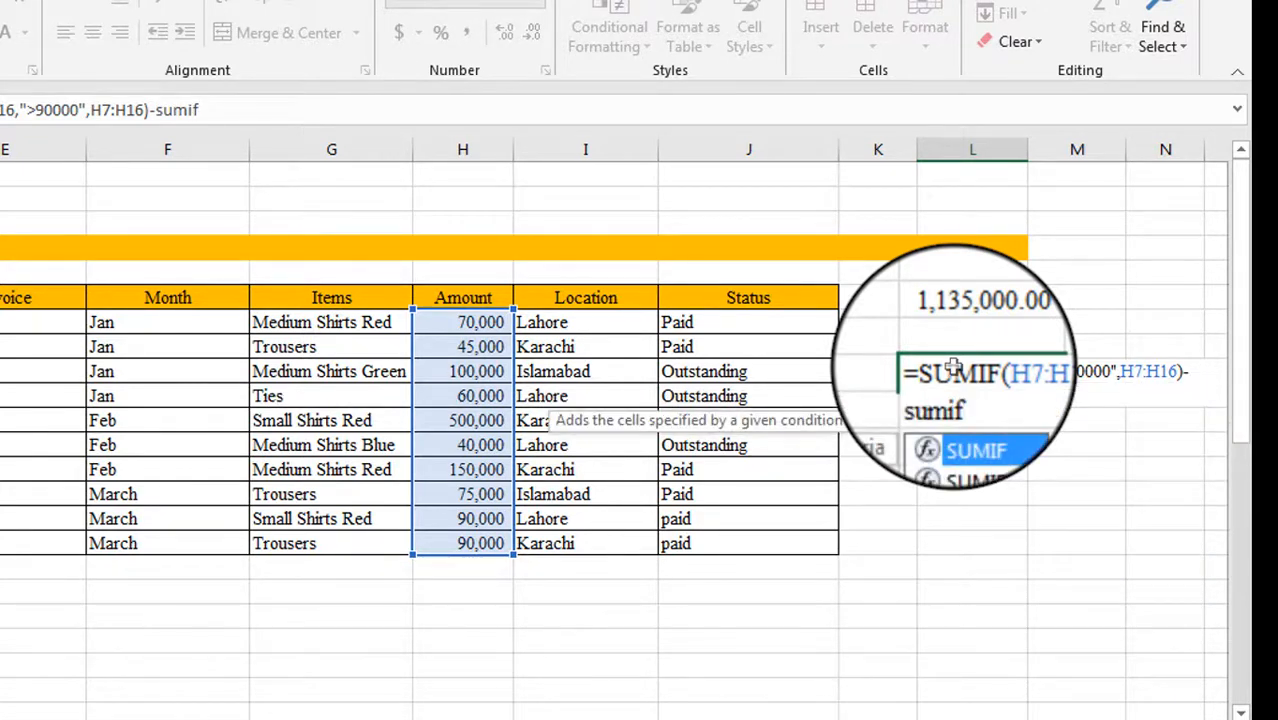
type("(")
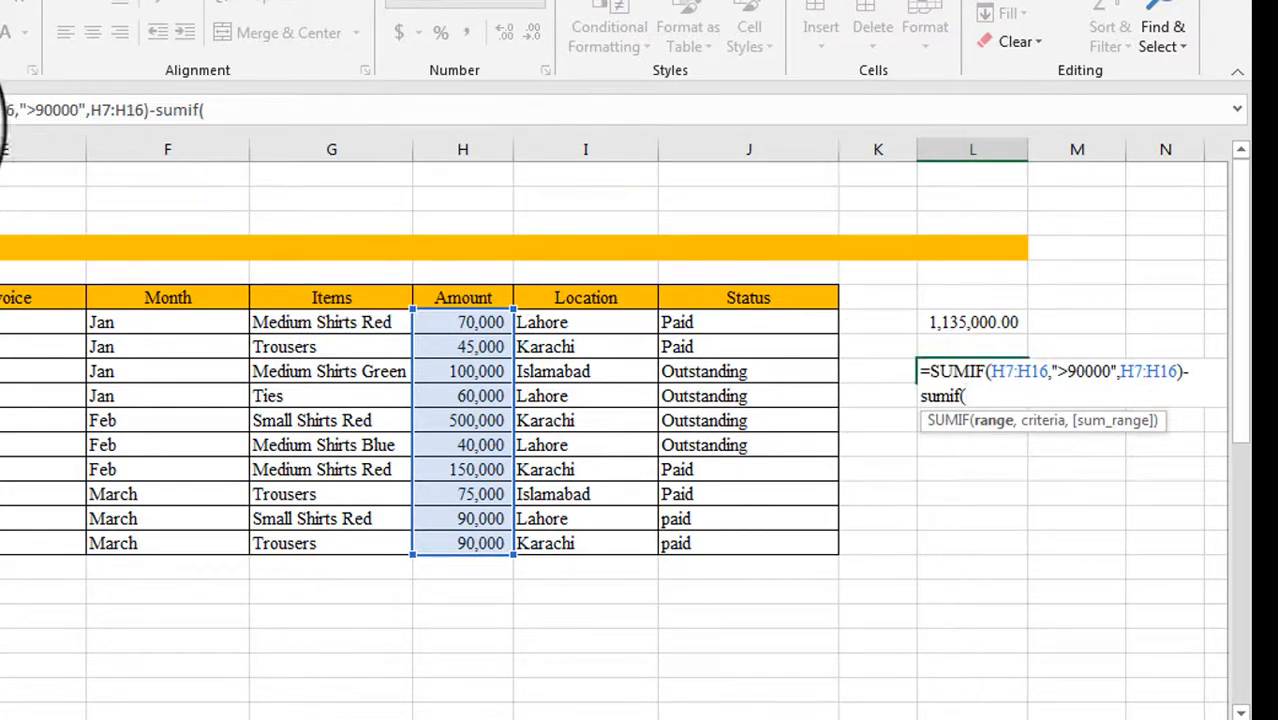
key("ctrl+a")
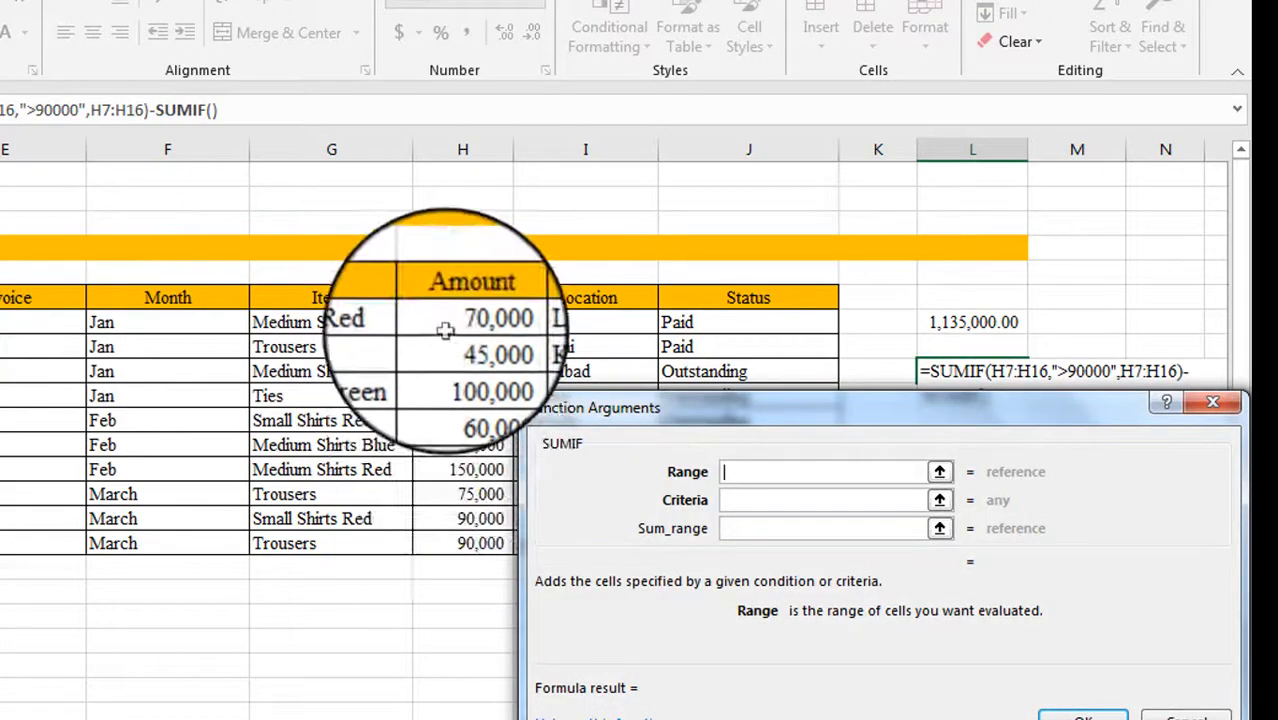
left_click_drag(450, 324, 455, 543)
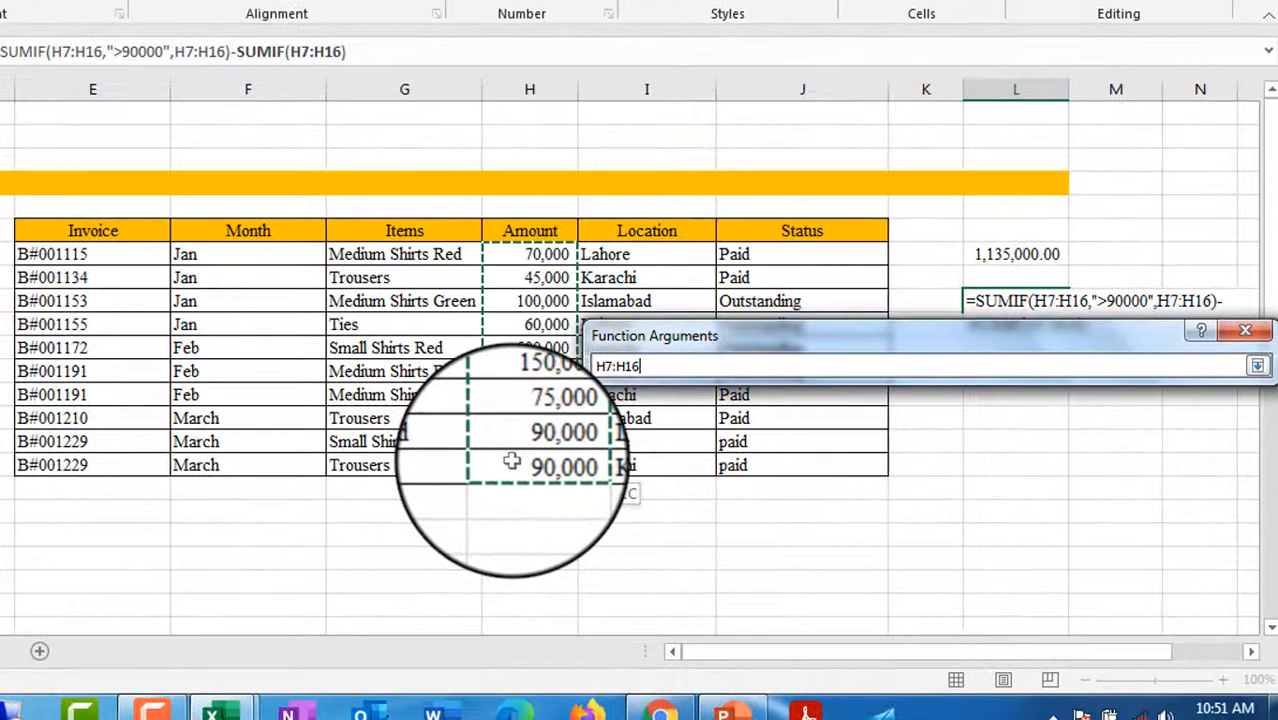
left_click_drag(511, 461, 509, 459)
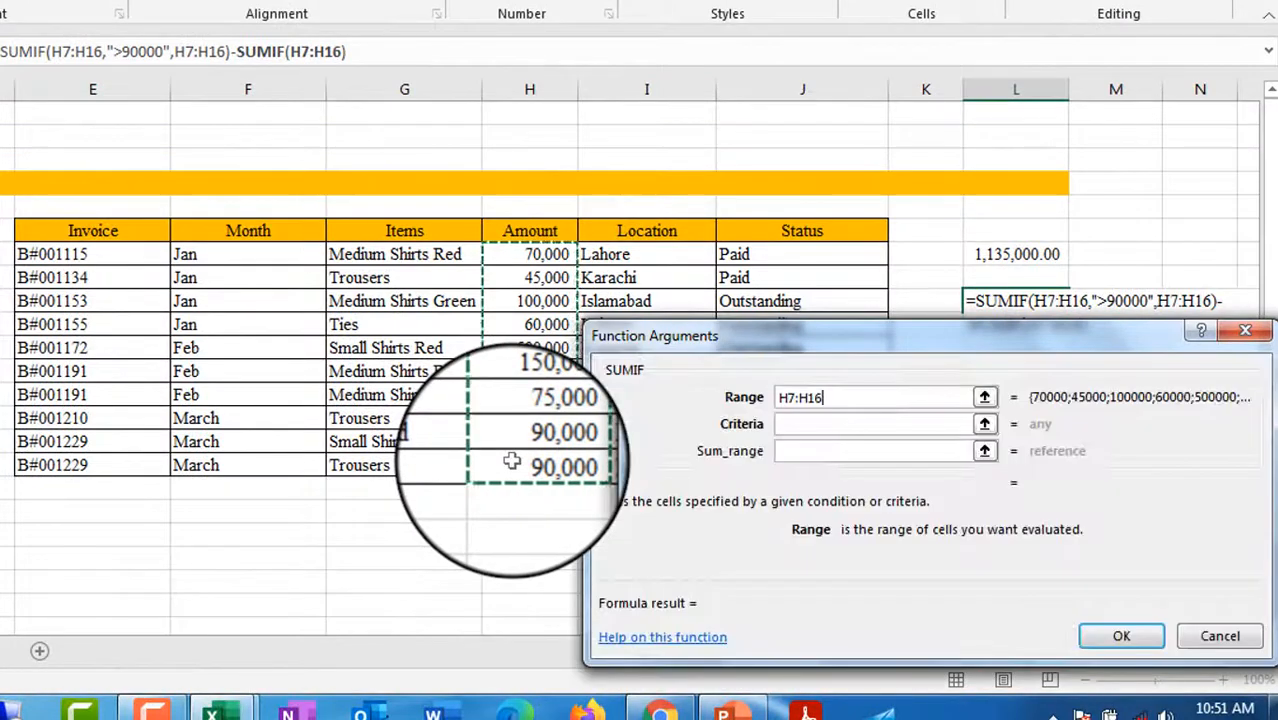
Set the criteria of the subtracted SUMIF in L9 to >150000.
left_click(818, 425)
type("<150000")
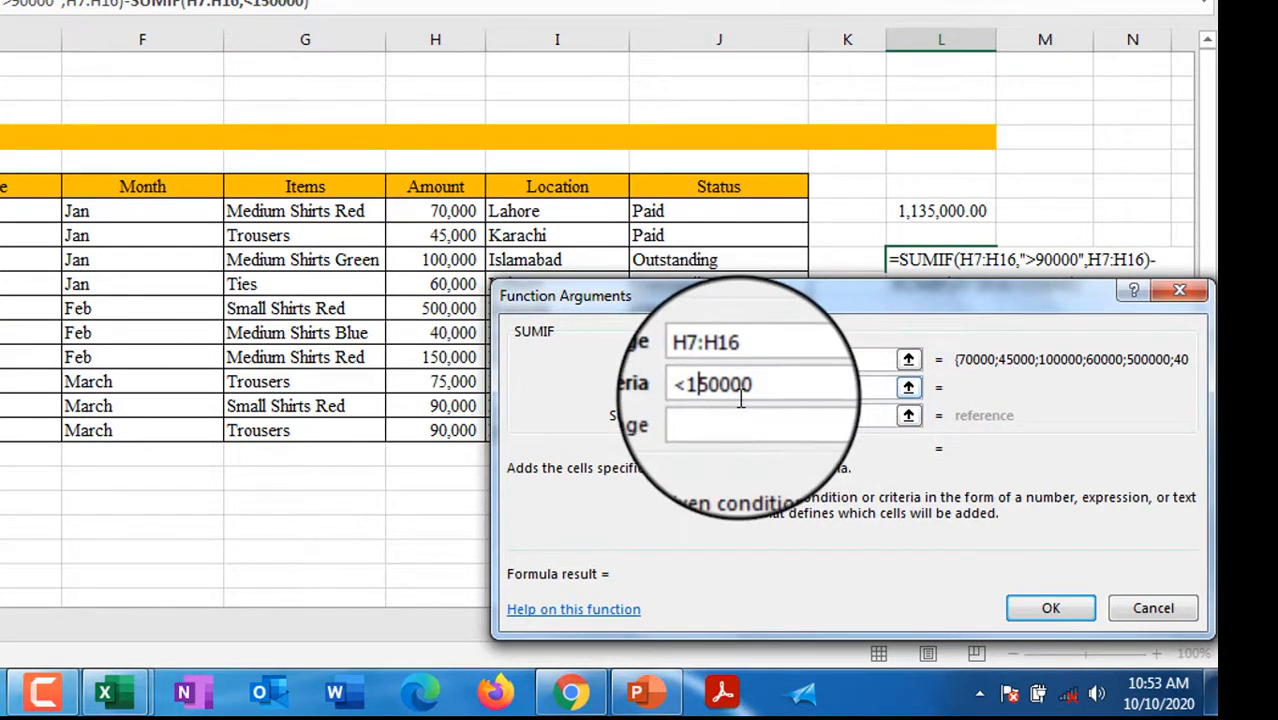
left_click(706, 390)
key("BackSpace")
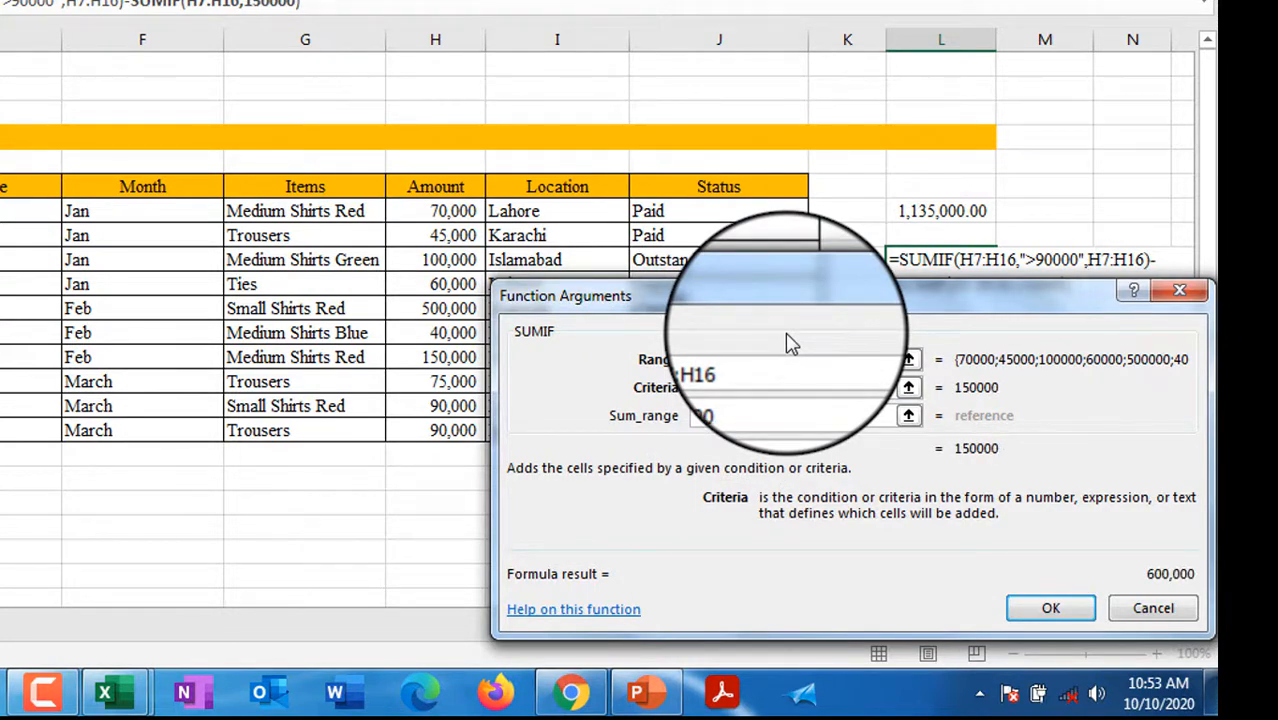
type(">")
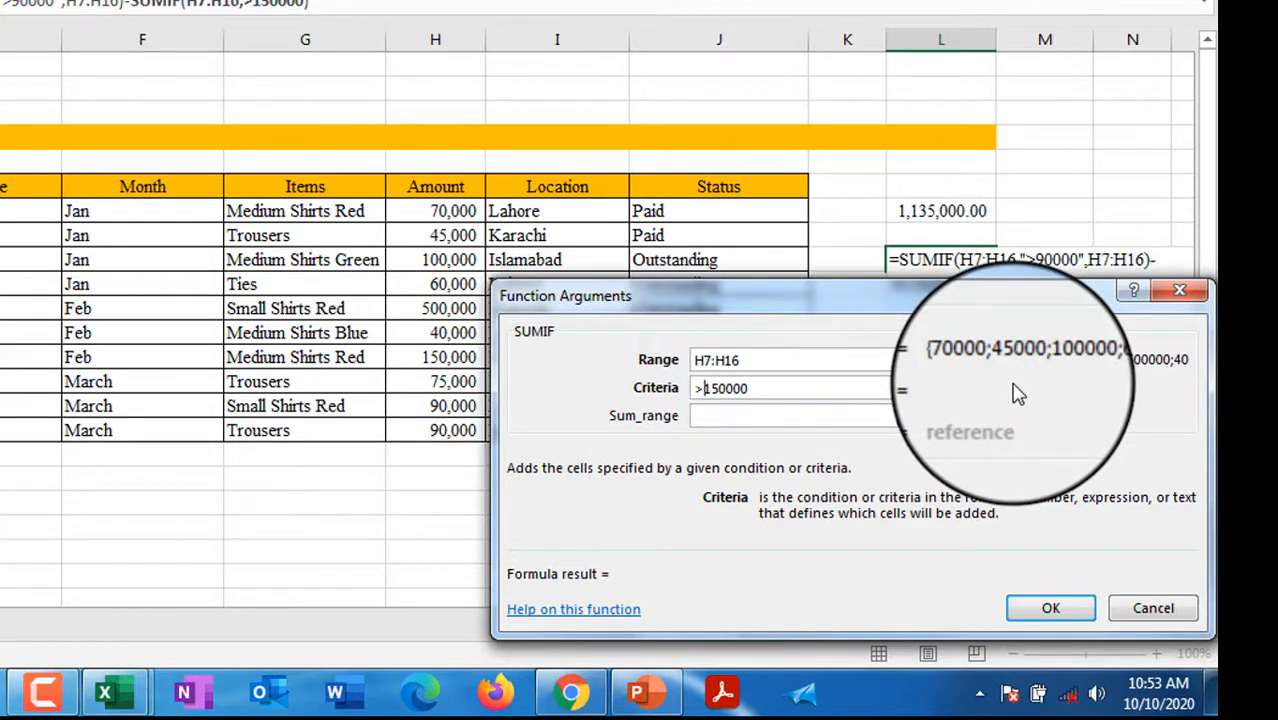
Set the subtracted SUMIF's sum range to H7:H16 and complete the L9 formula.
left_click(768, 420)
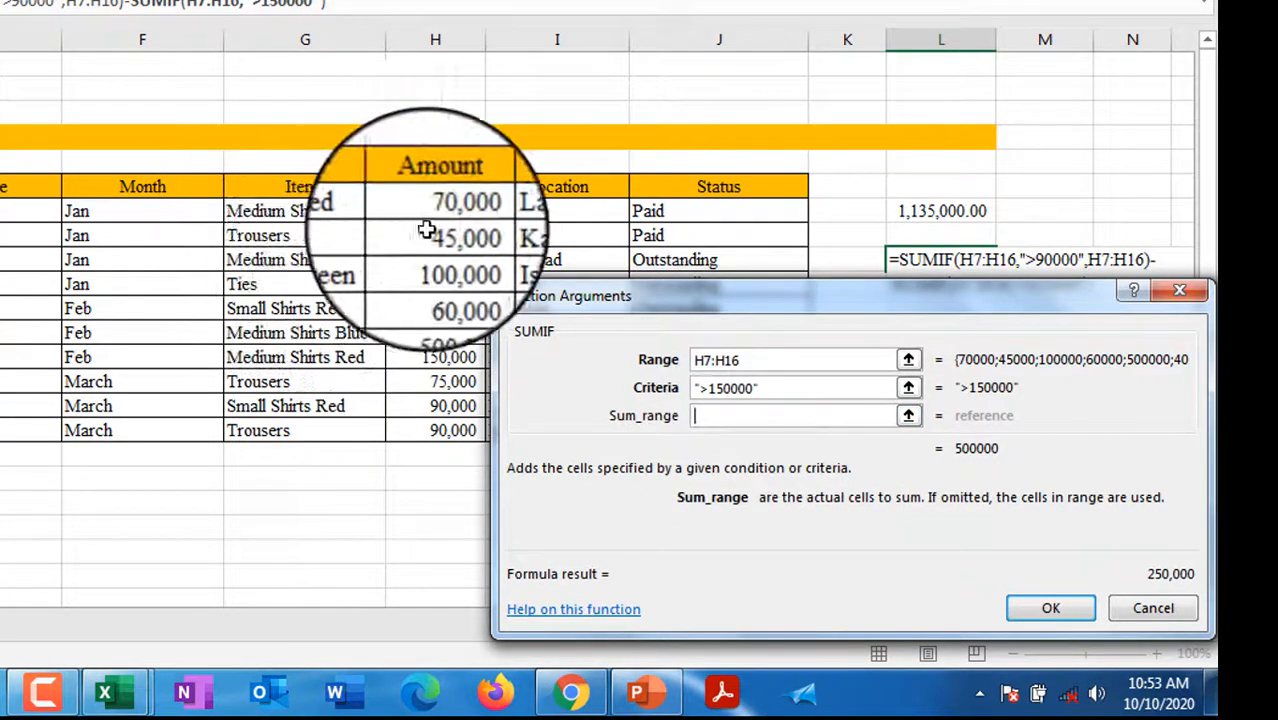
left_click_drag(433, 211, 439, 430)
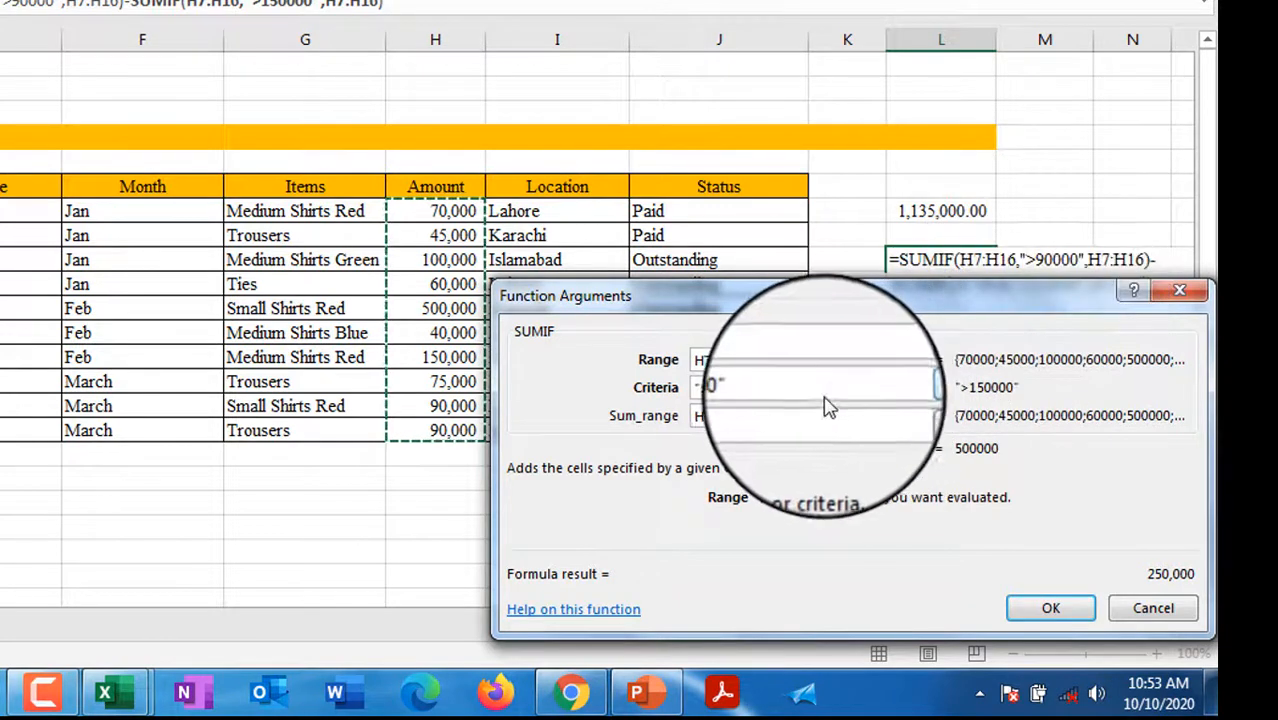
left_click(1066, 612)
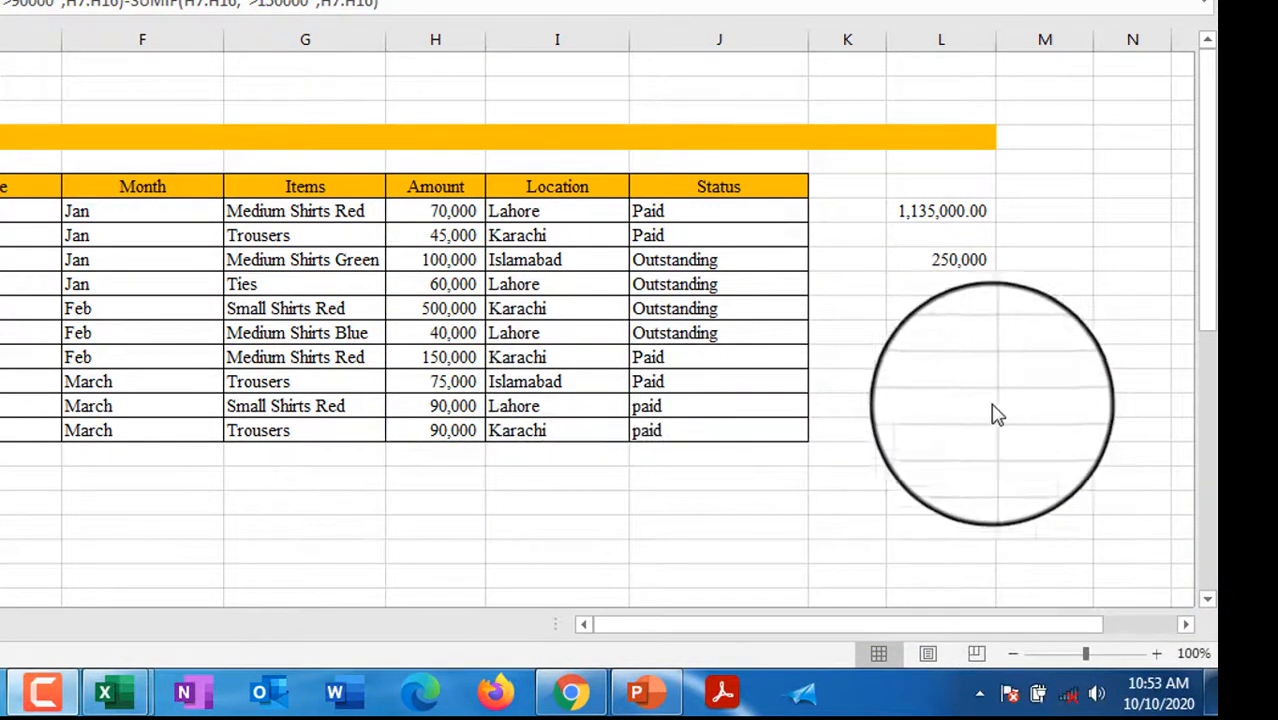
Open the formula in cell L9 to review both SUMIF parts and their criteria.
left_click(916, 264)
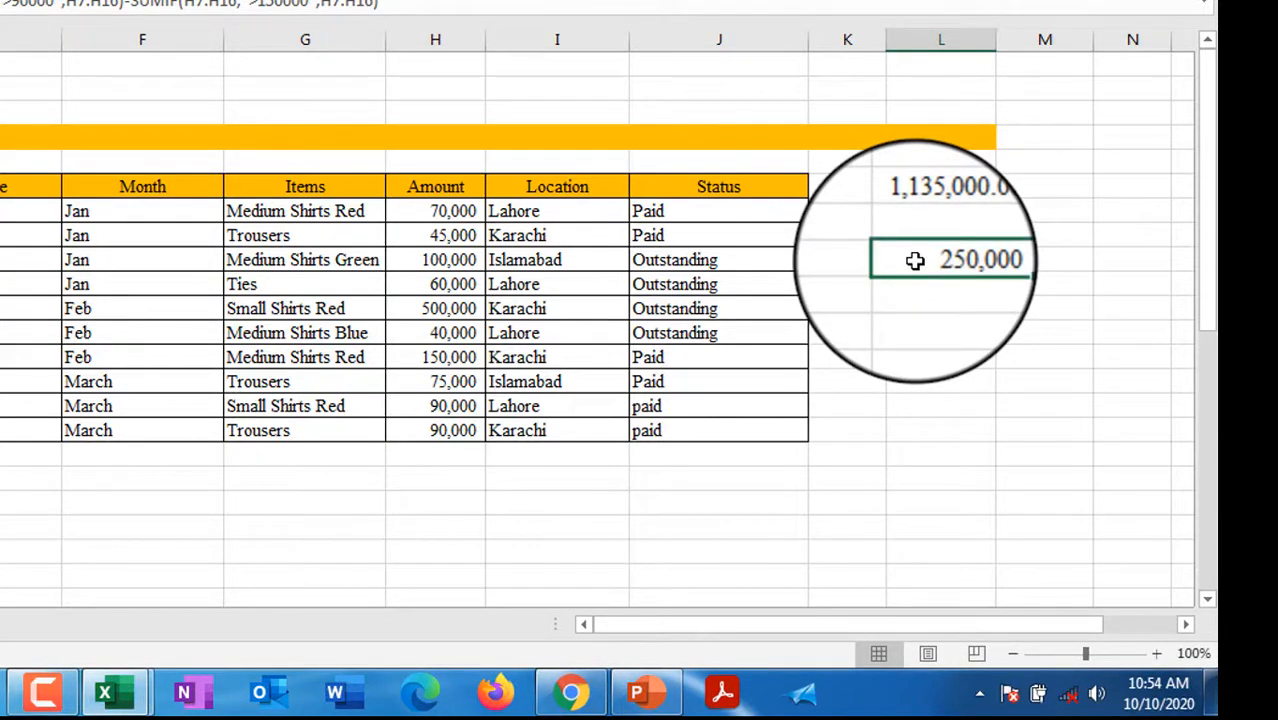
double_click(916, 260)
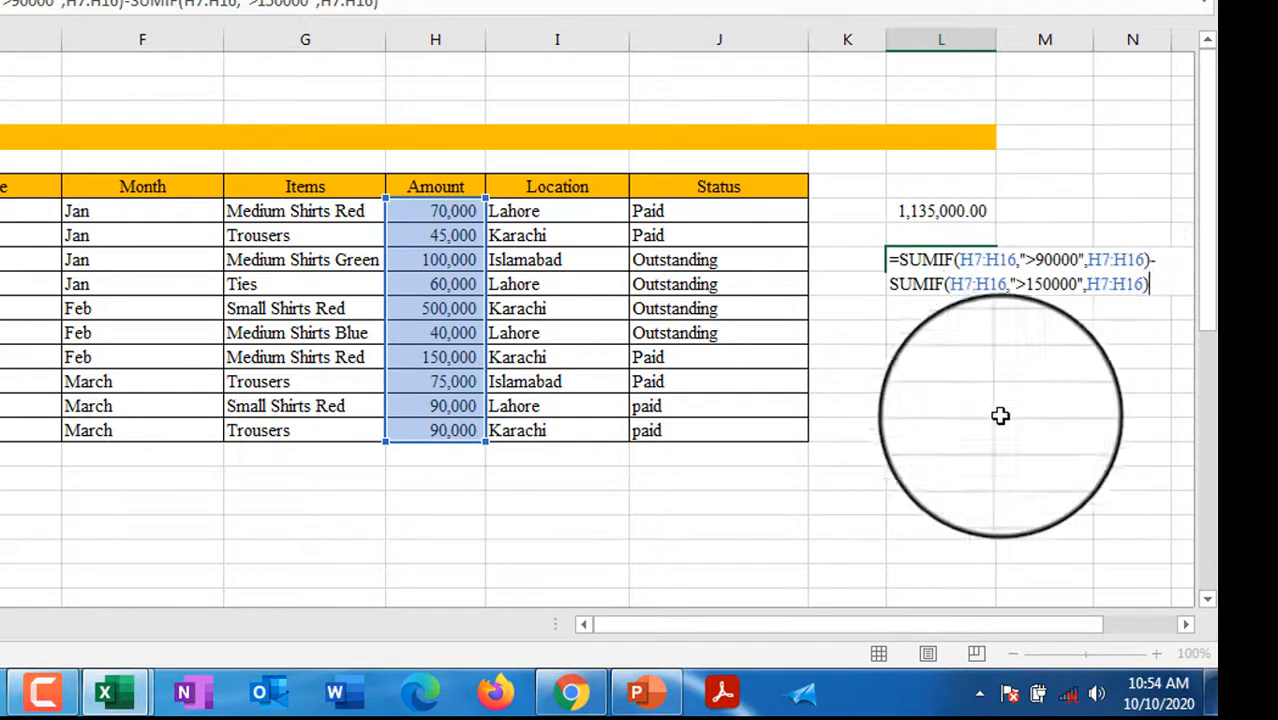
left_click(917, 368)
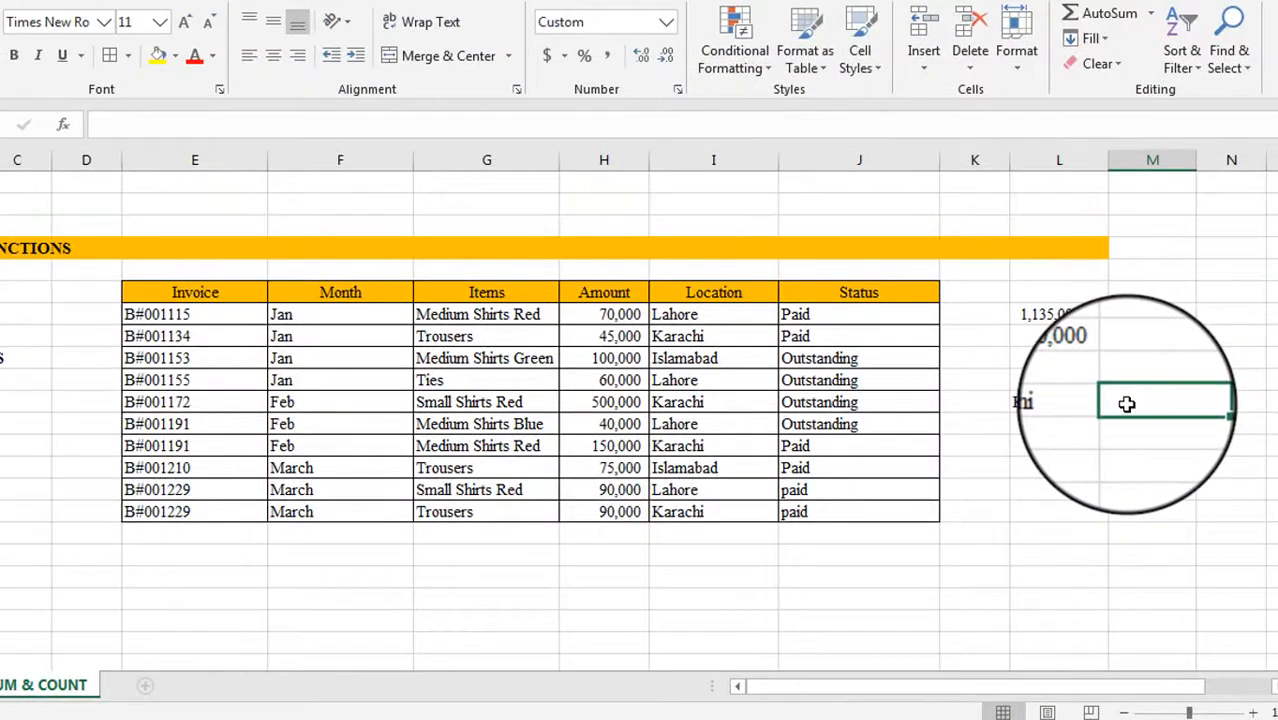
Start a SUMIF formula in cell M11 beside the Karachi label and open its function arguments.
type("=")
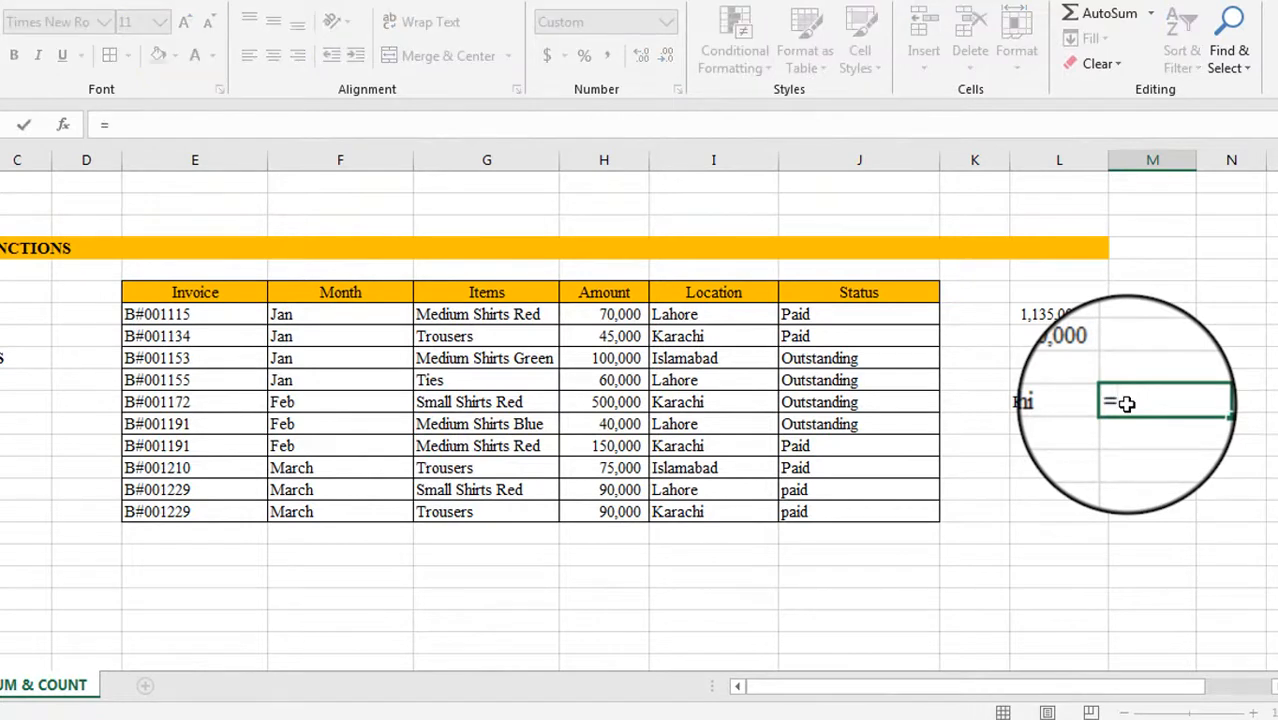
type("sum")
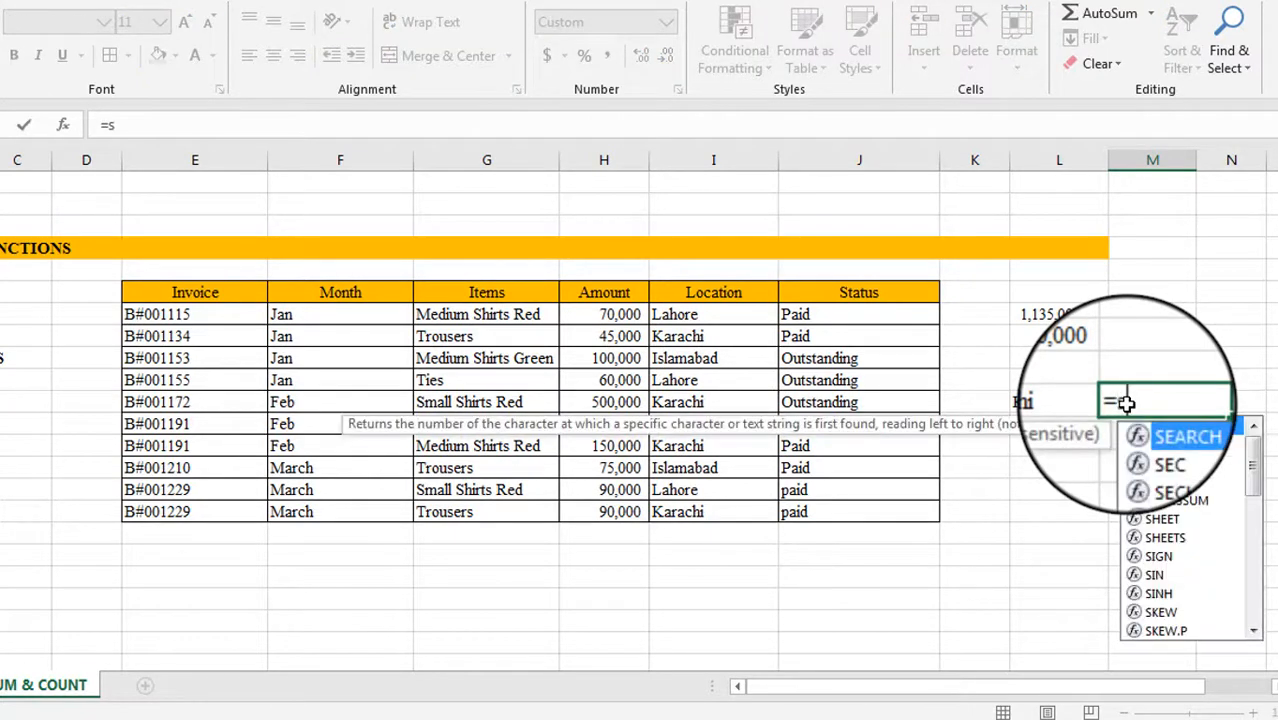
type("if")
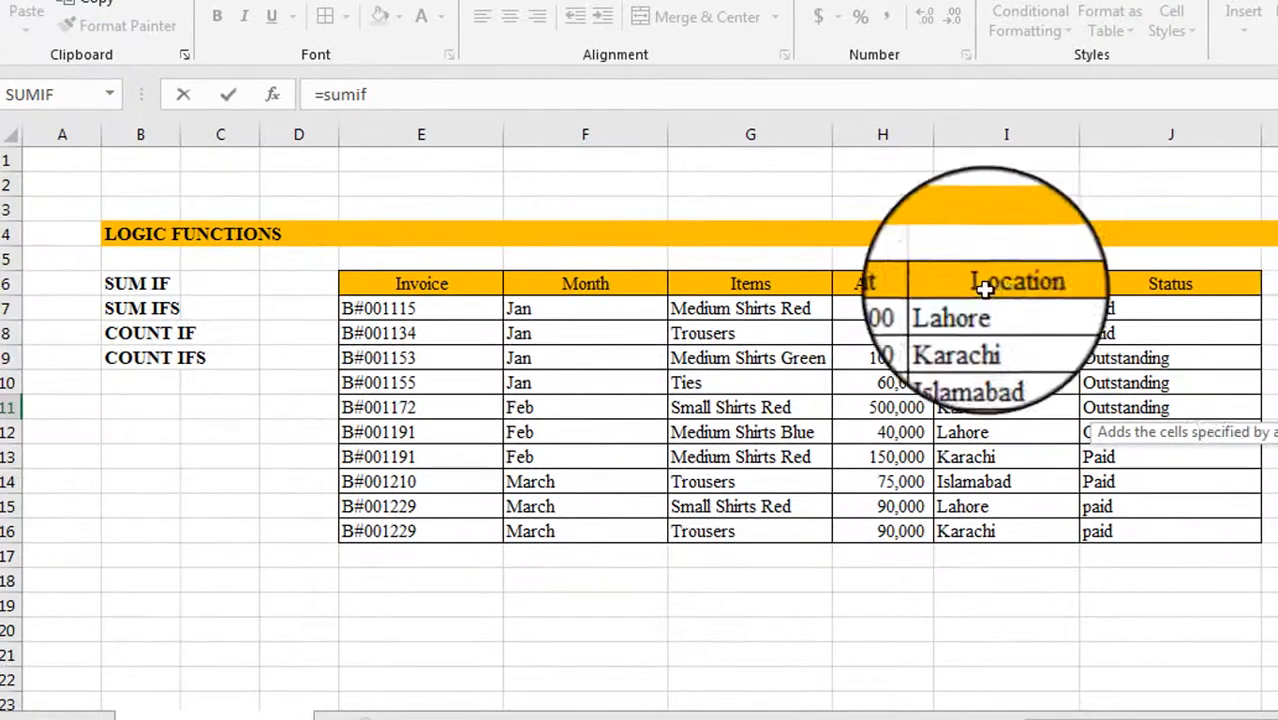
type("(")
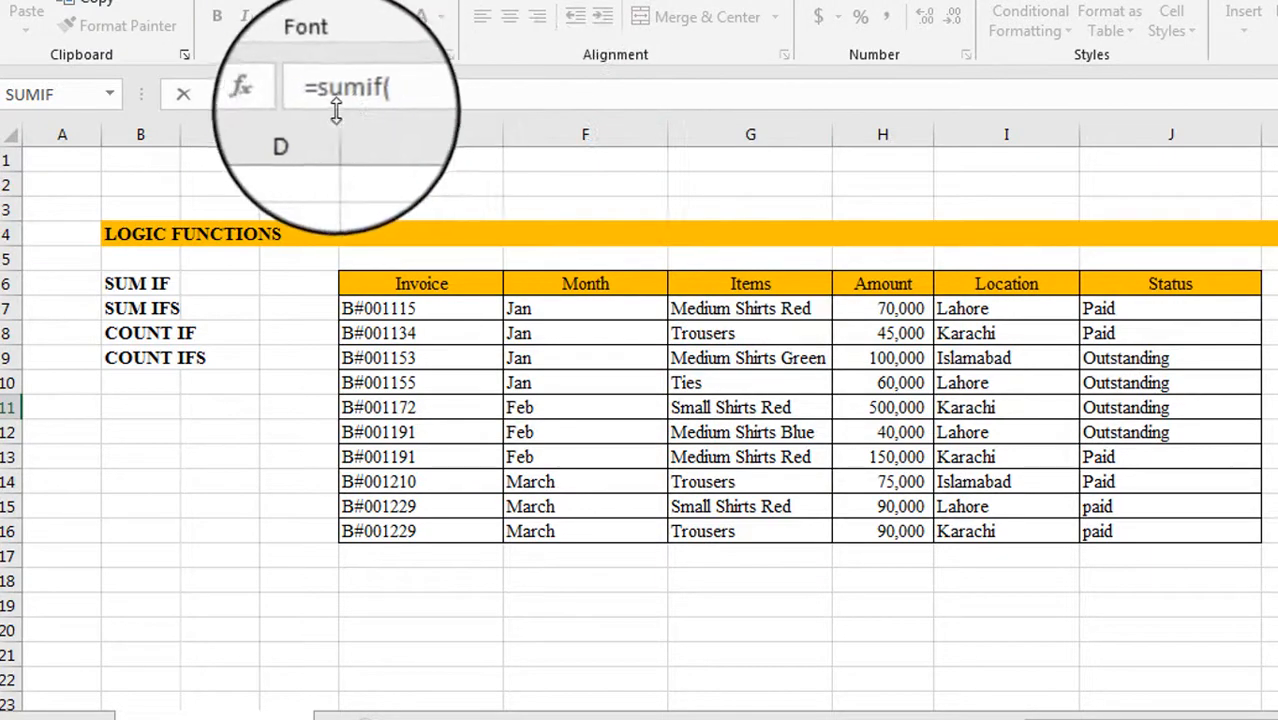
left_click(274, 98)
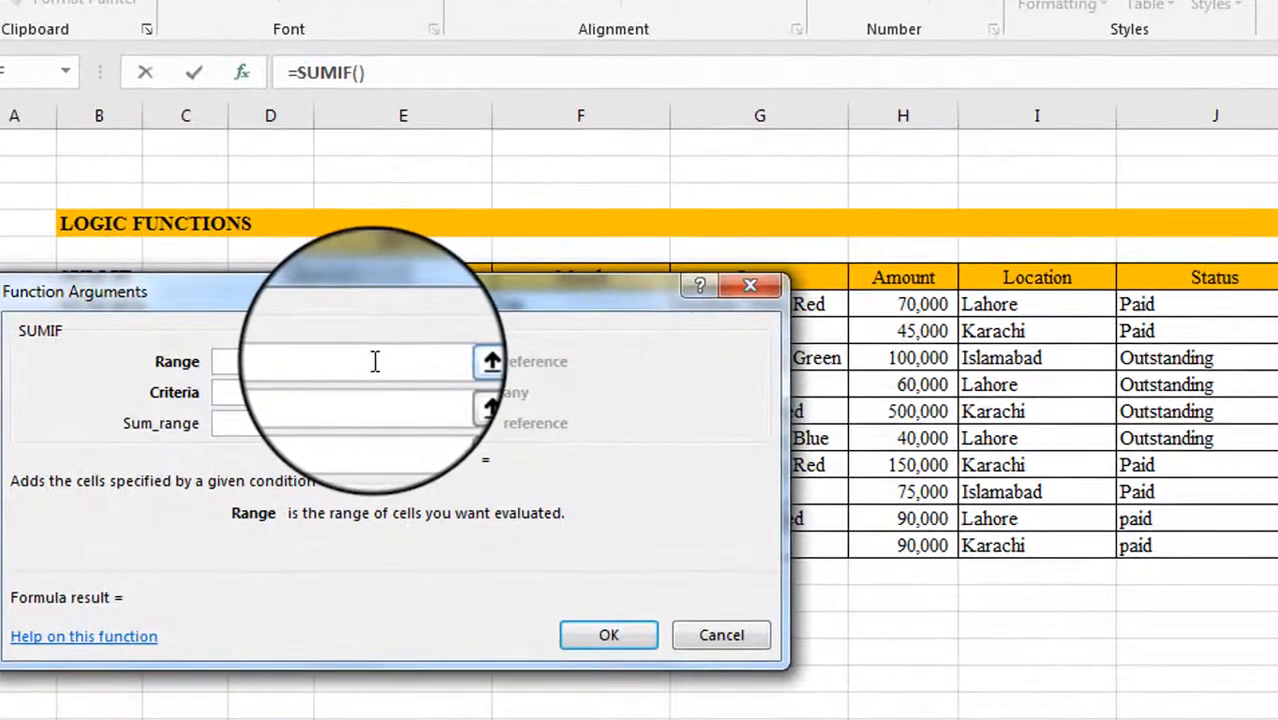
Set the M11 SUMIF's criteria to cell I11 (Karachi) and its range to the locations I7:I16.
left_click(366, 391)
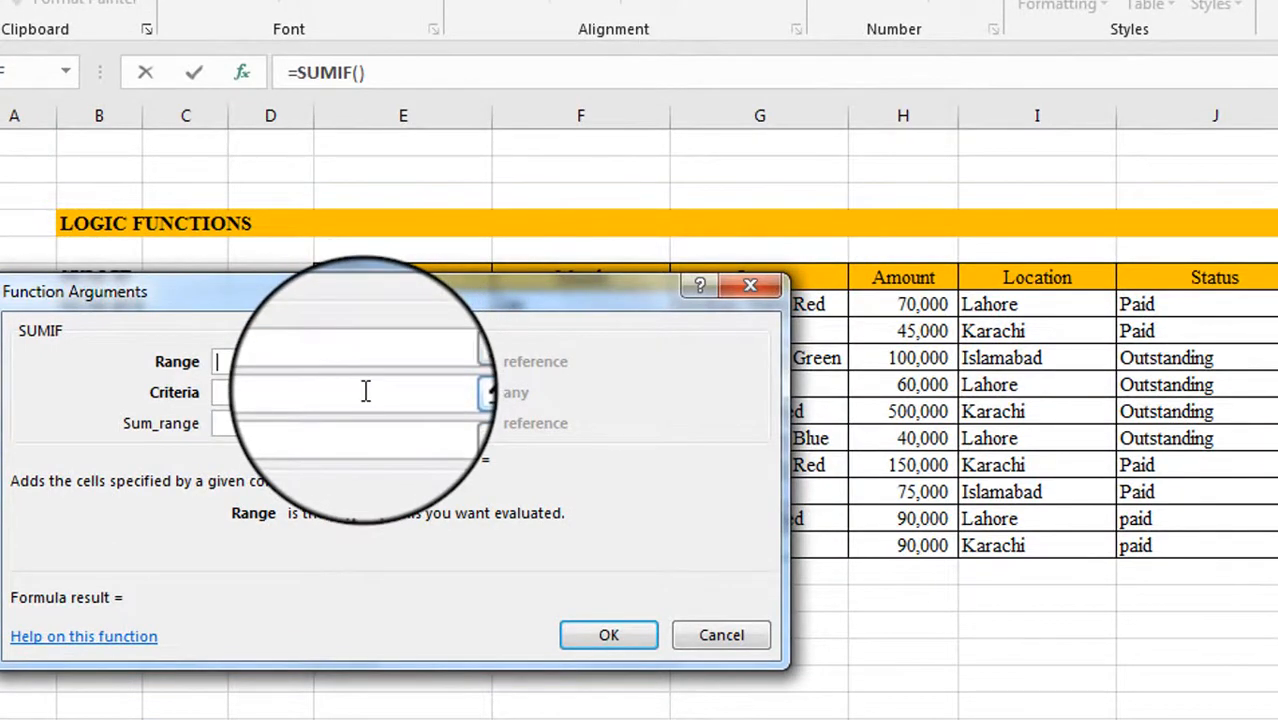
left_click(366, 392)
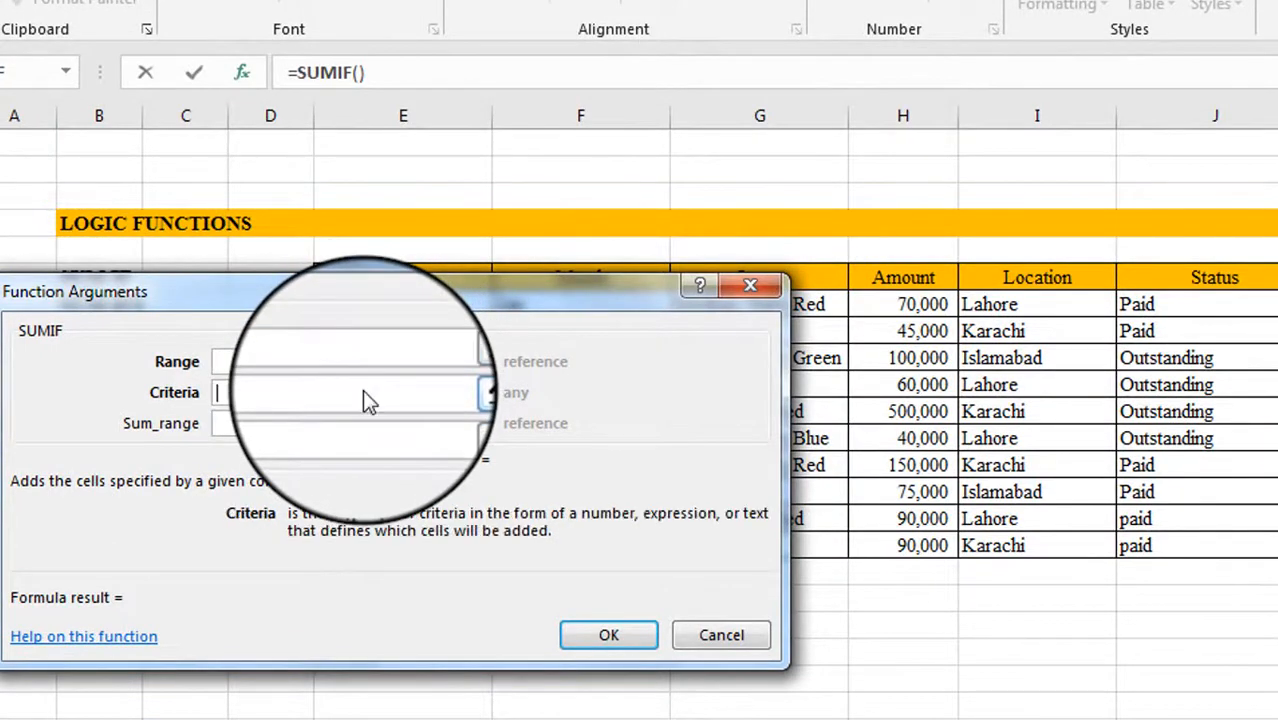
left_click(968, 408)
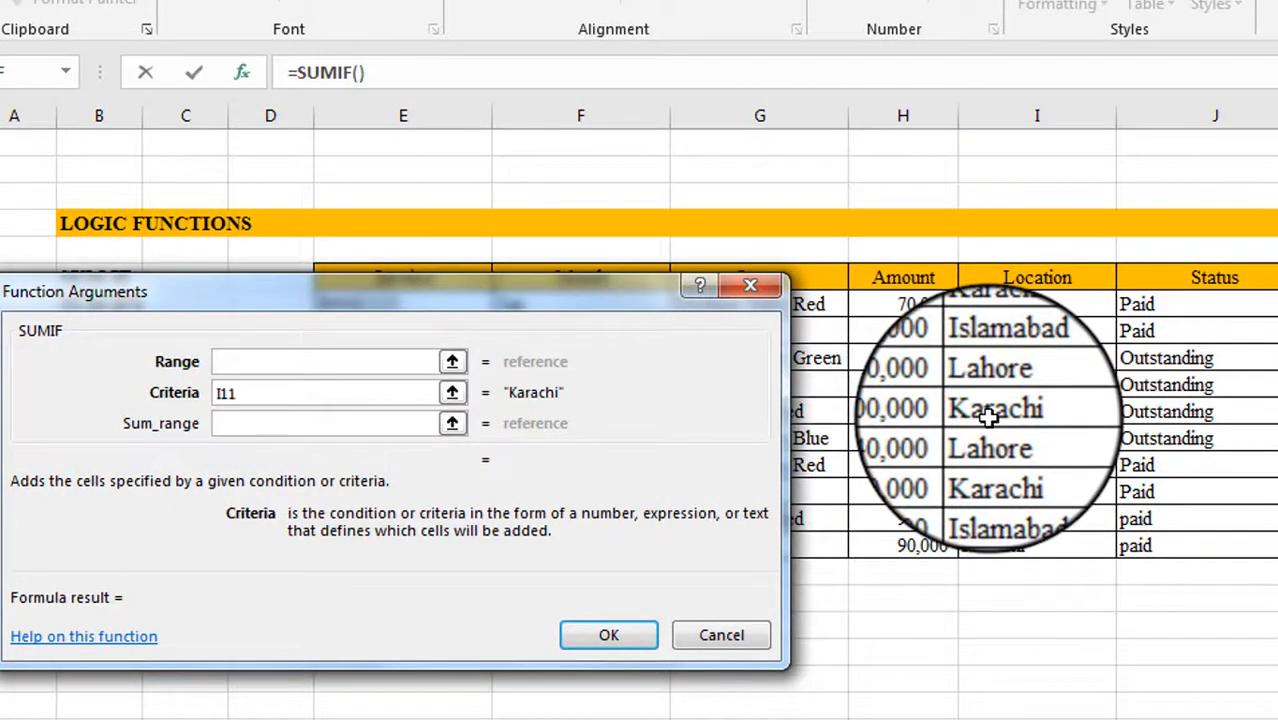
left_click(326, 368)
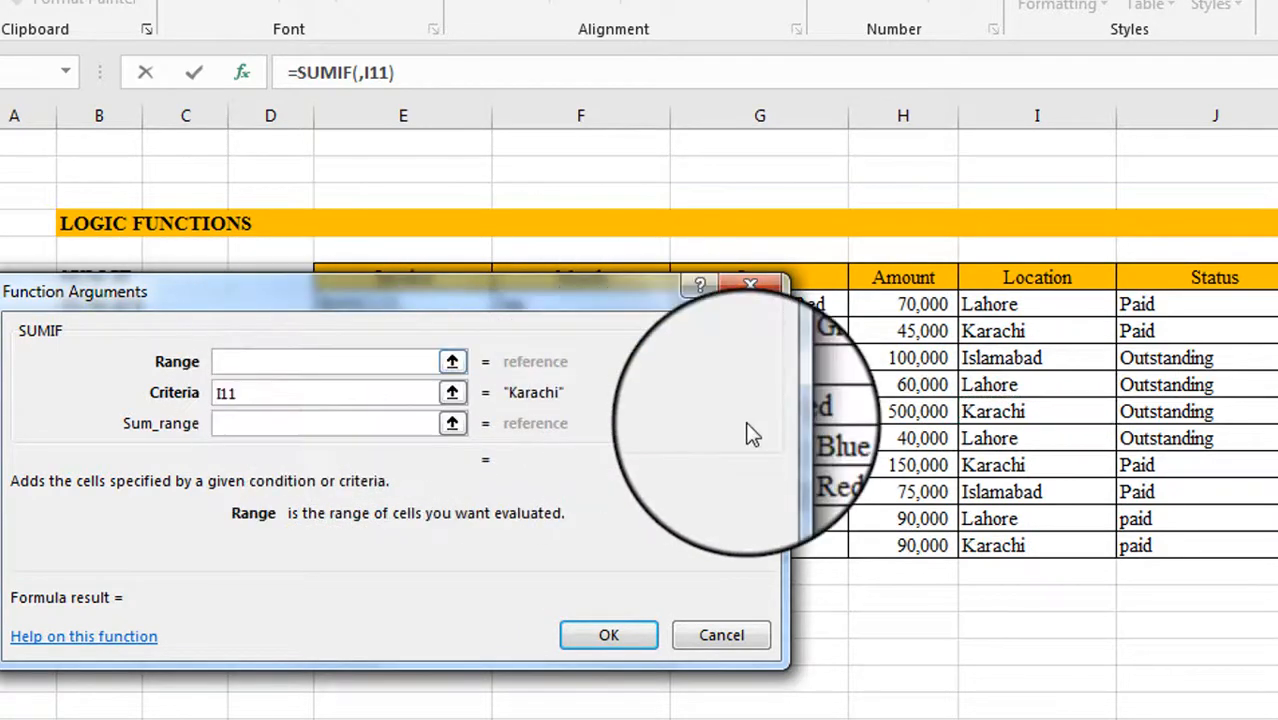
left_click(1034, 308)
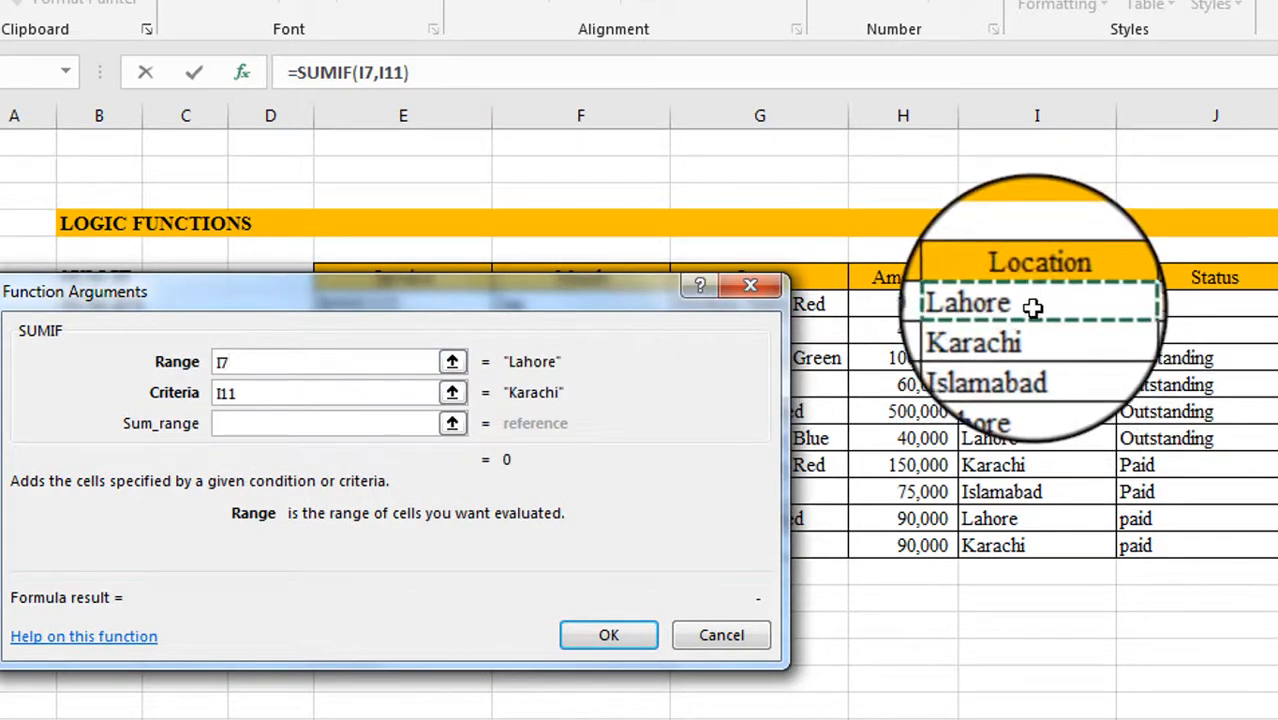
left_click_drag(1034, 308, 1030, 545)
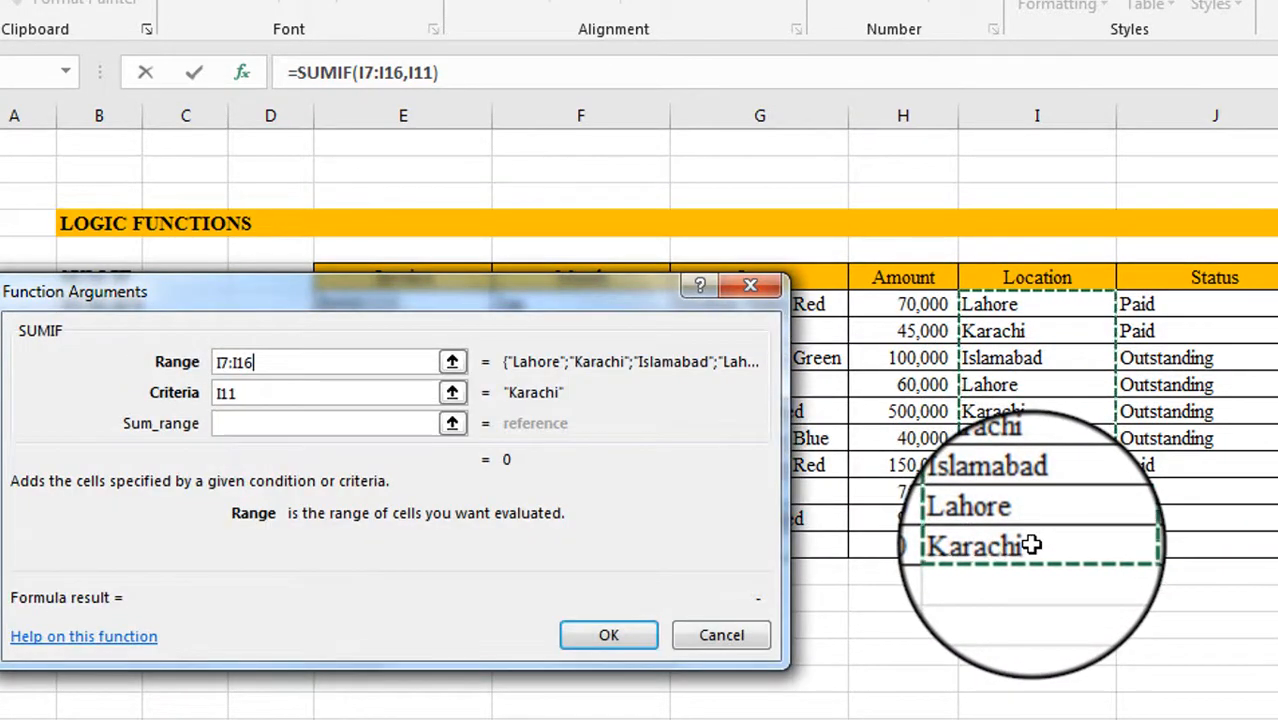
Set the sum range to the amounts H7:H16 and complete the M11 formula.
left_click(392, 421)
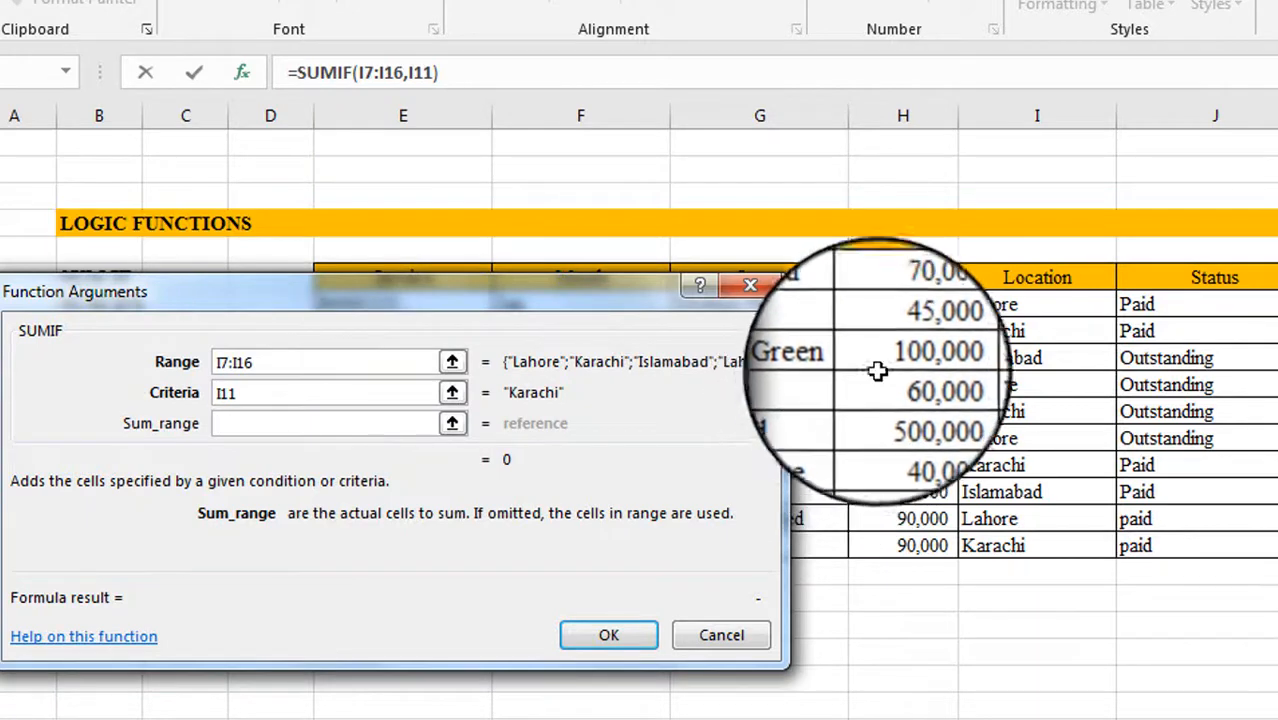
left_click_drag(885, 302, 903, 537)
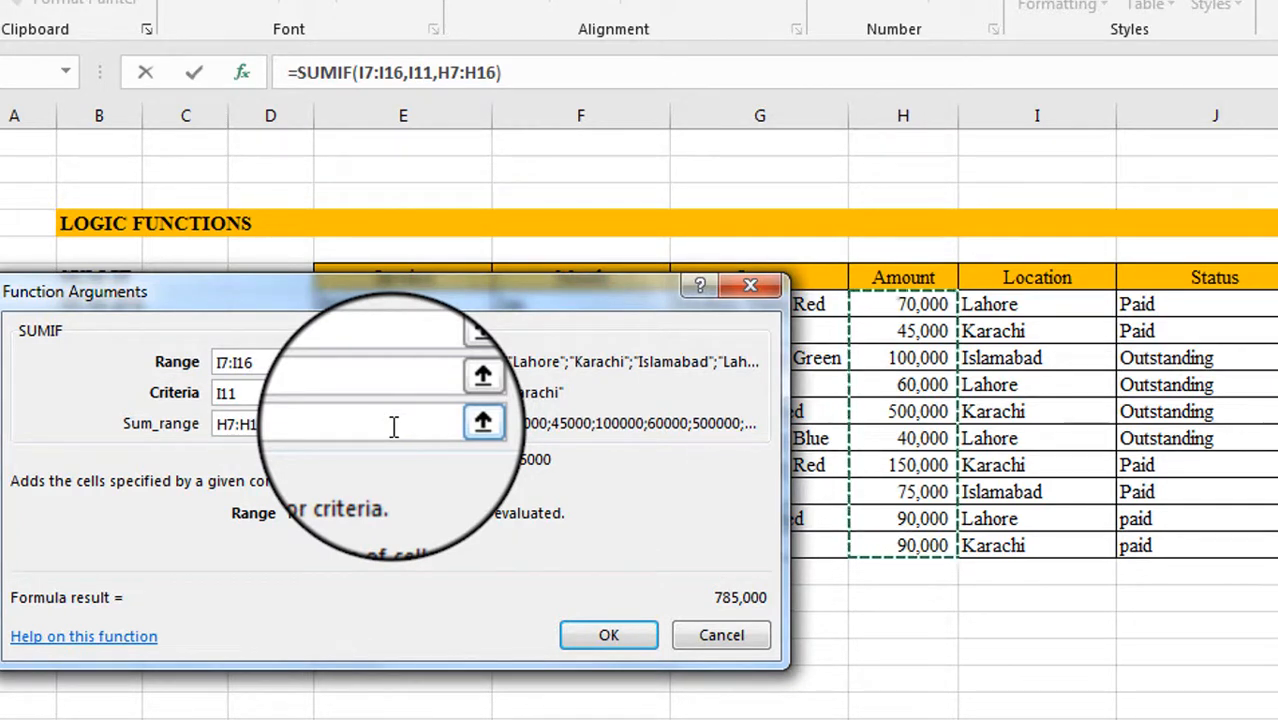
left_click(605, 634)
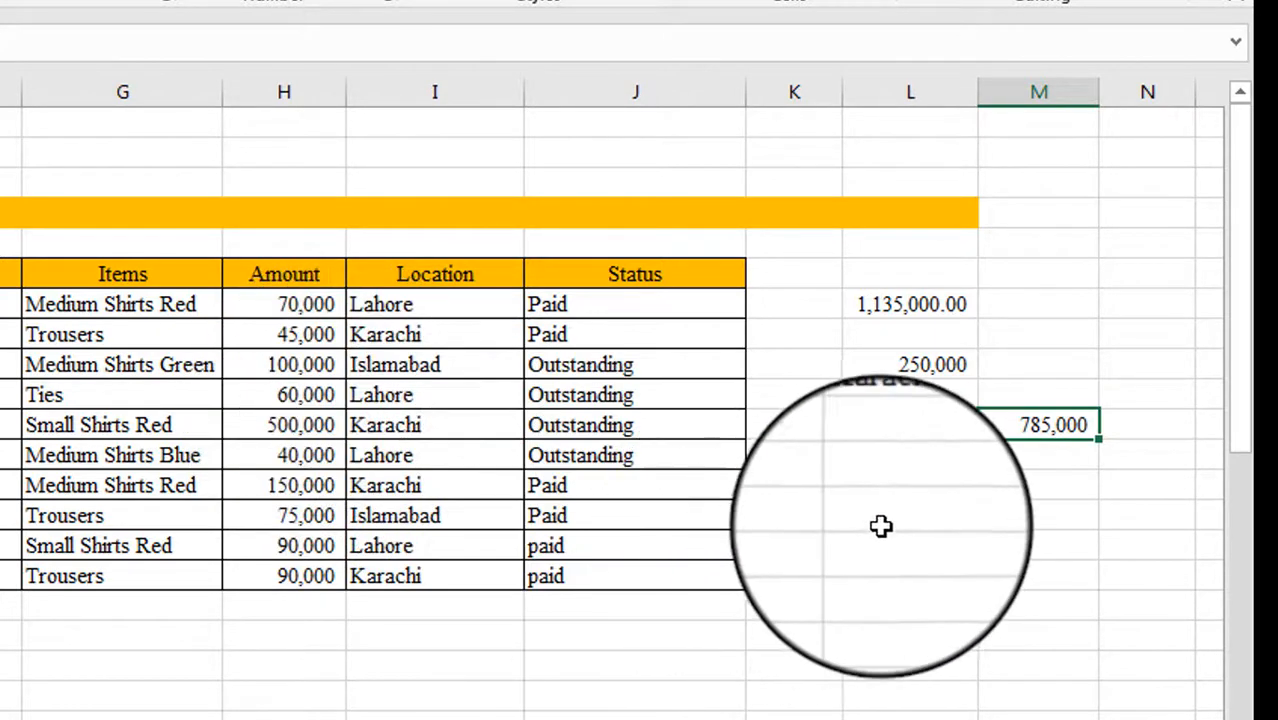
Enter the label Shirts in cell L13, two rows below the Karachi label.
left_click(892, 443)
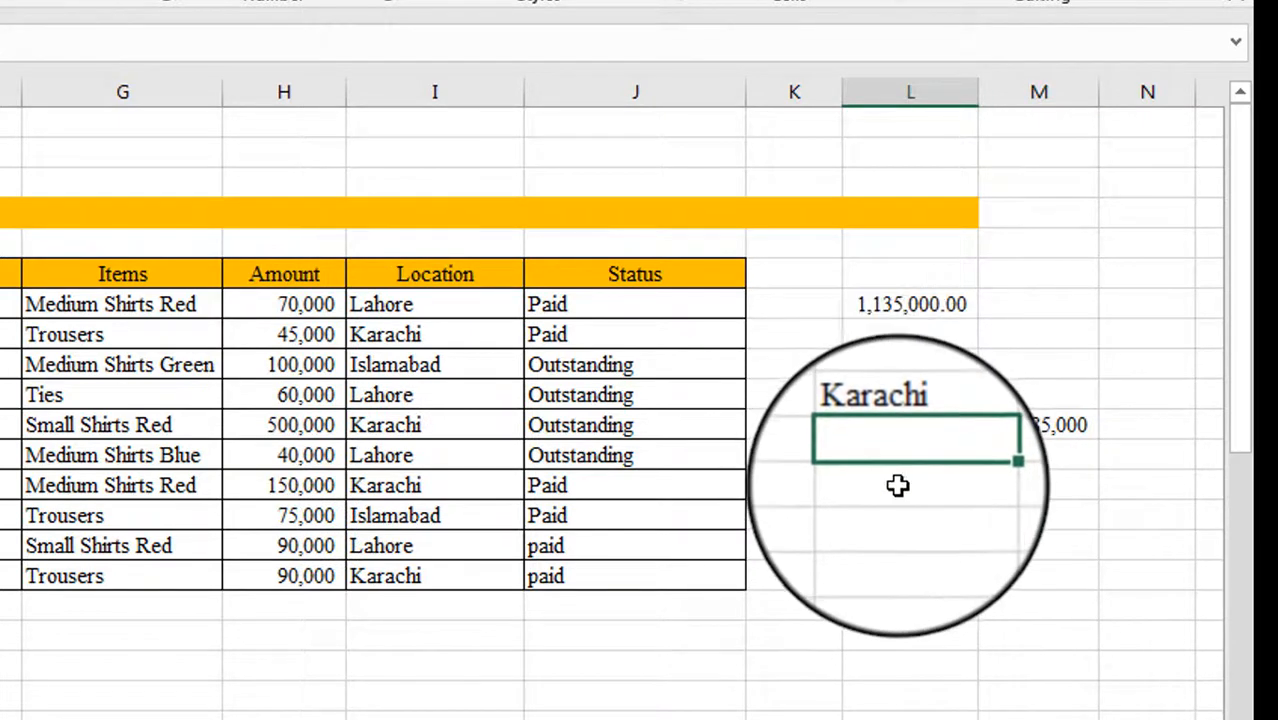
left_click(897, 486)
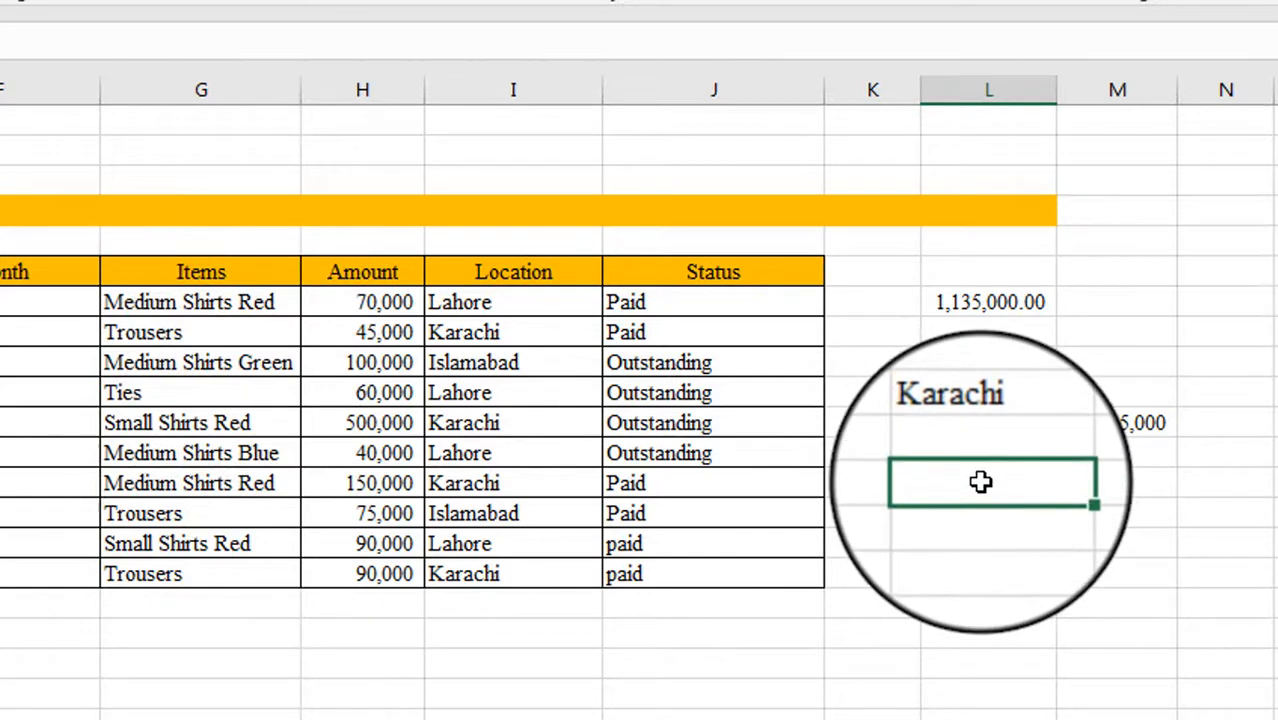
type("Shirt")
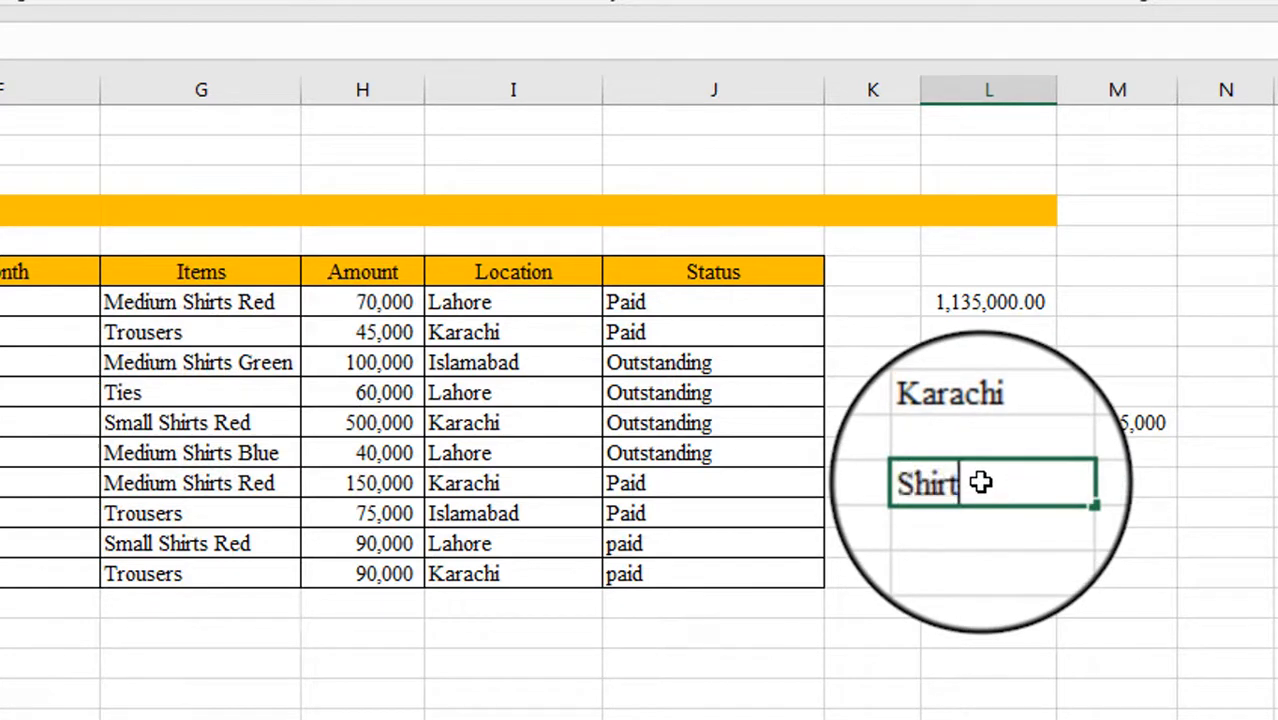
type("s")
key("Return")
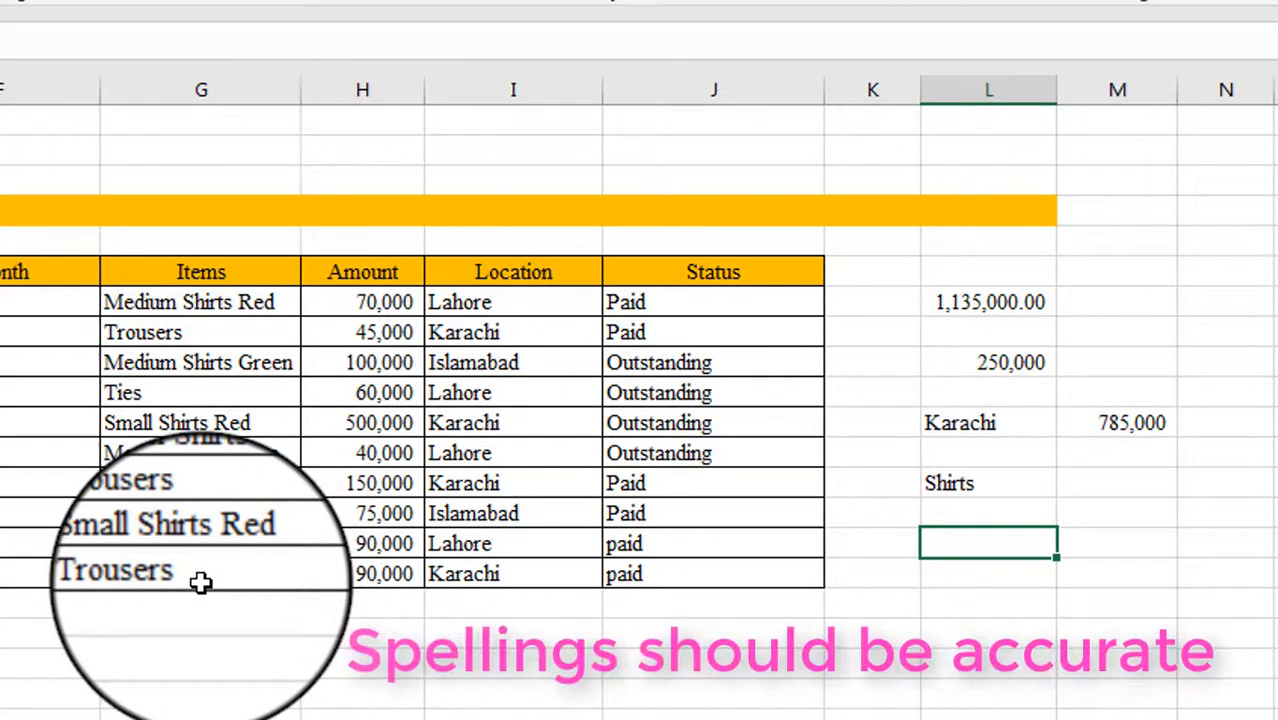
Start a SUMIF formula in cell M13 beside the Shirts label and open its function arguments.
left_click(1088, 480)
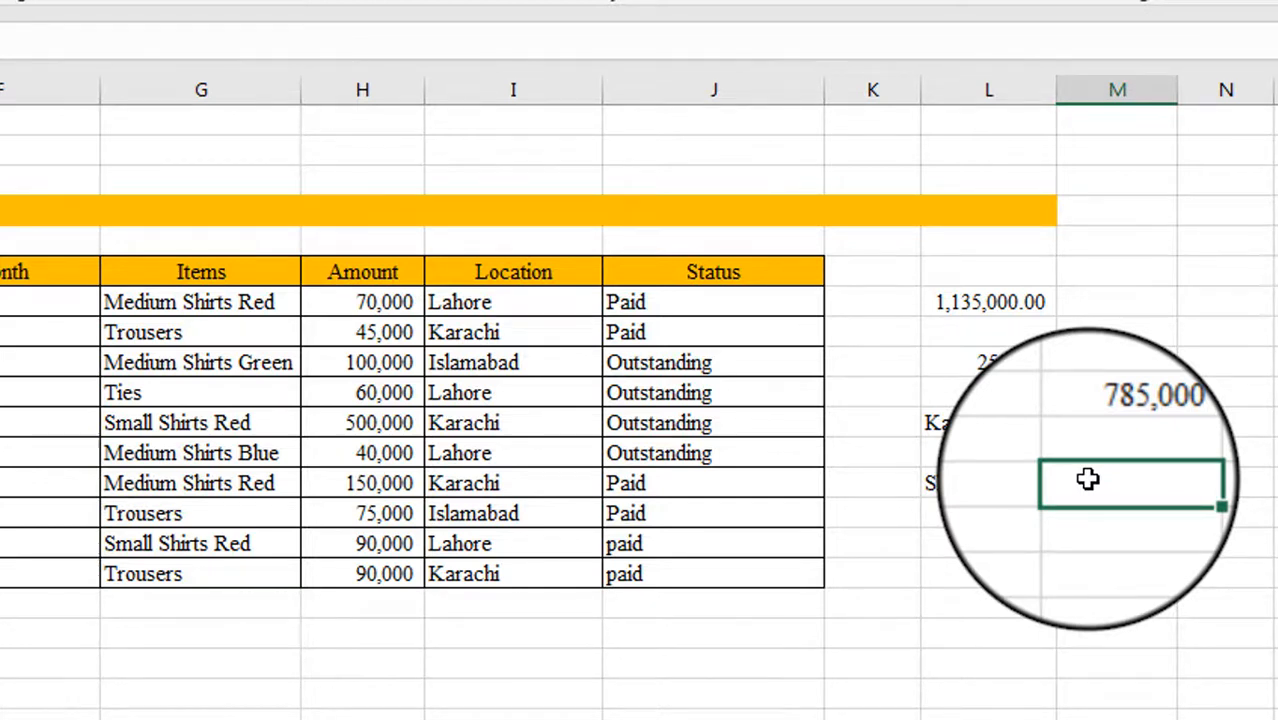
type("=sum")
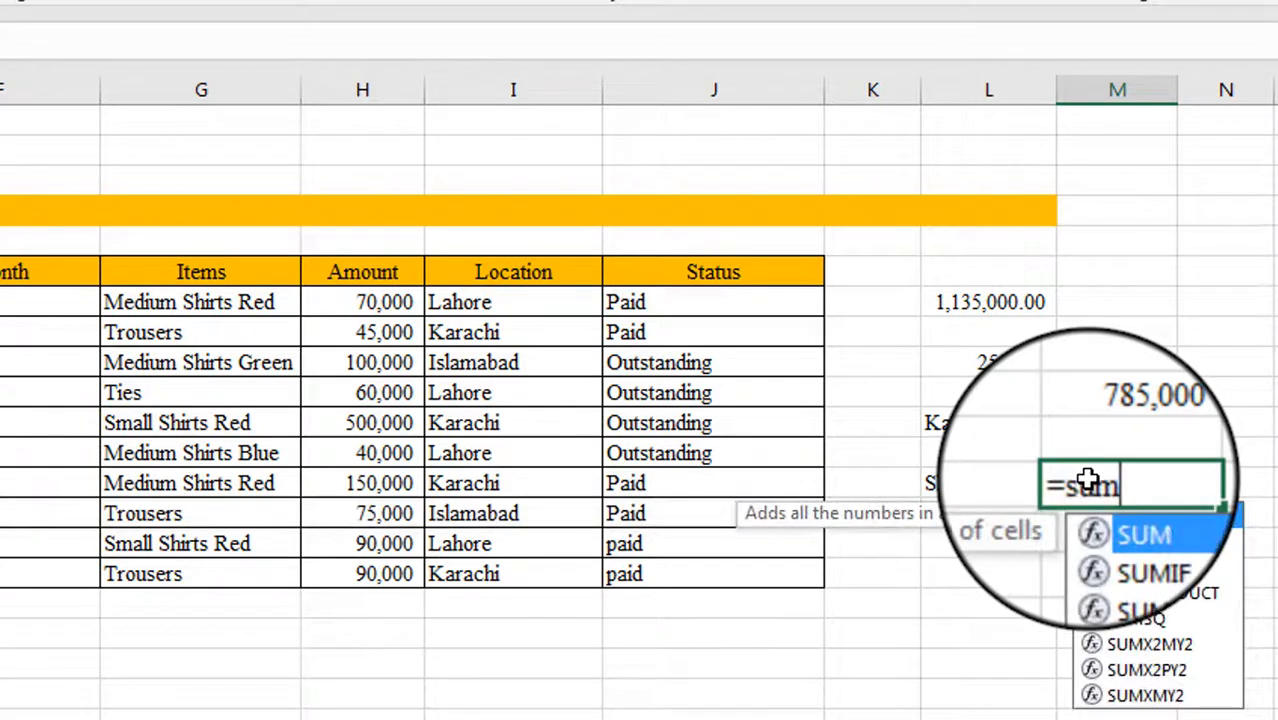
type("if")
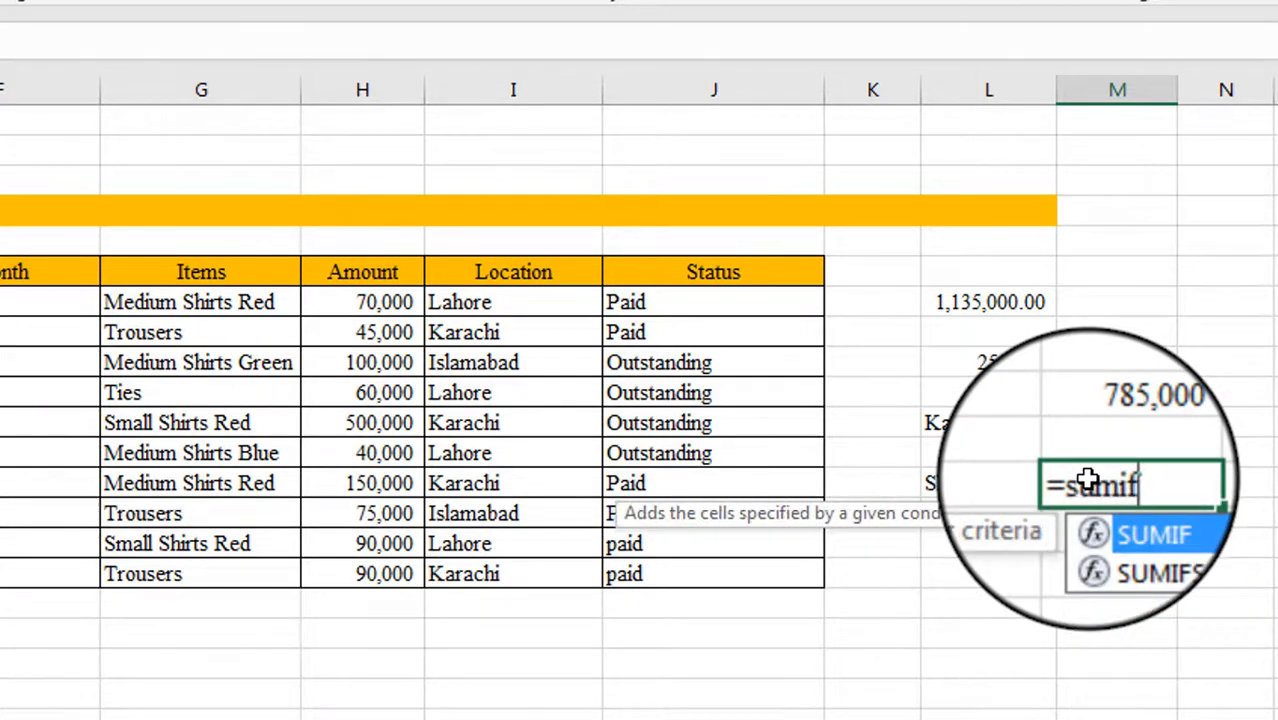
type("(")
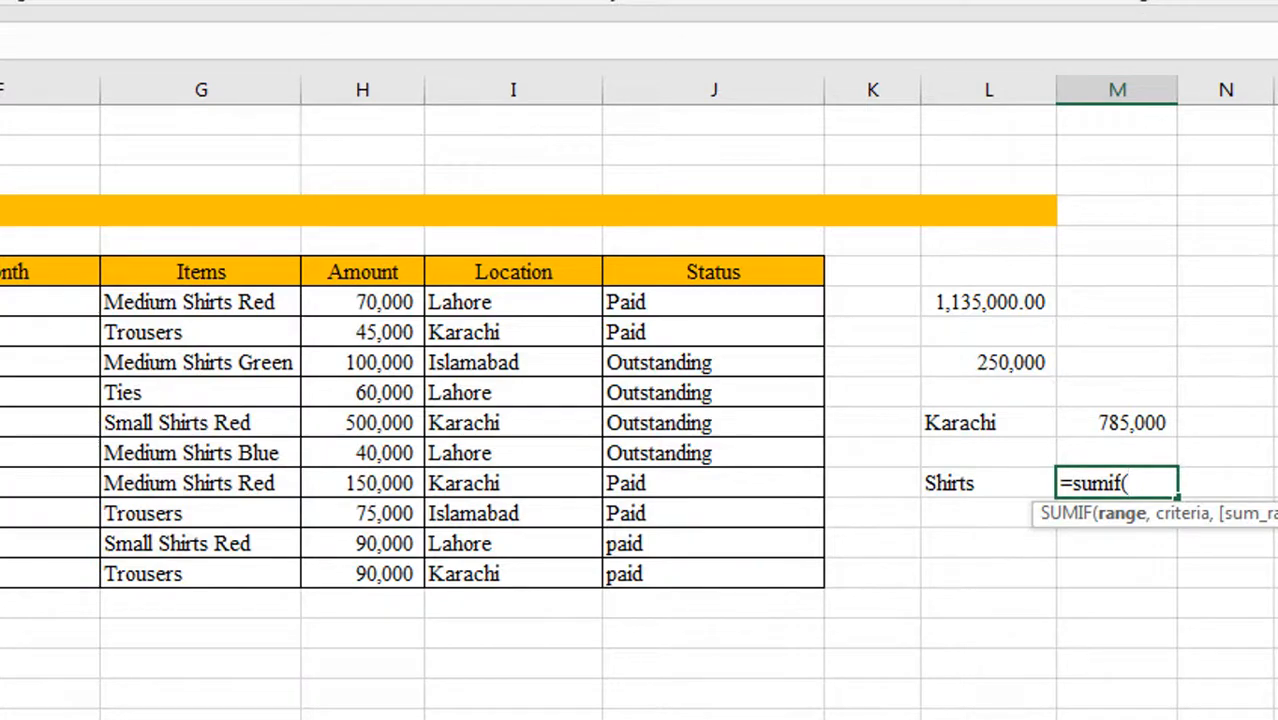
key("ctrl+a")
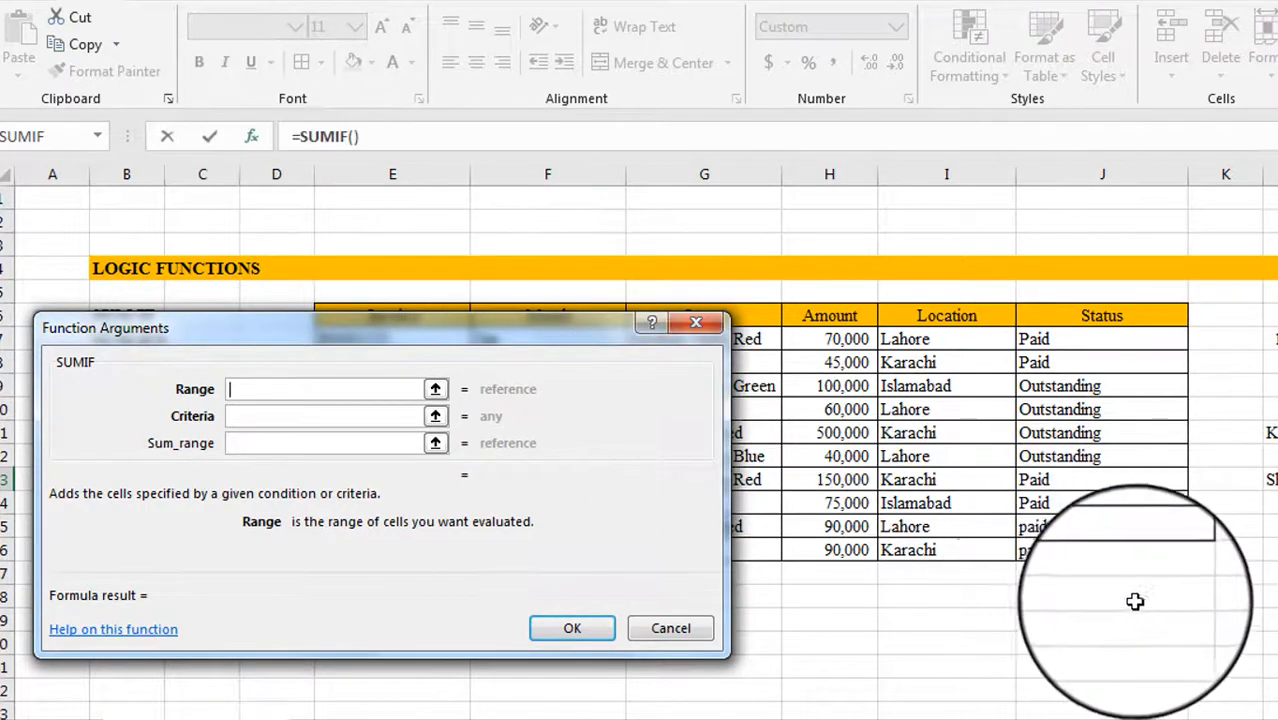
Set the M13 SUMIF's range to the items G7:G16 and its criteria to the wildcard text *shirts*.
mouse_move(562, 342)
left_mouse_down()
mouse_move(520, 335)
mouse_move(560, 418)
mouse_move(540, 343)
left_mouse_up()
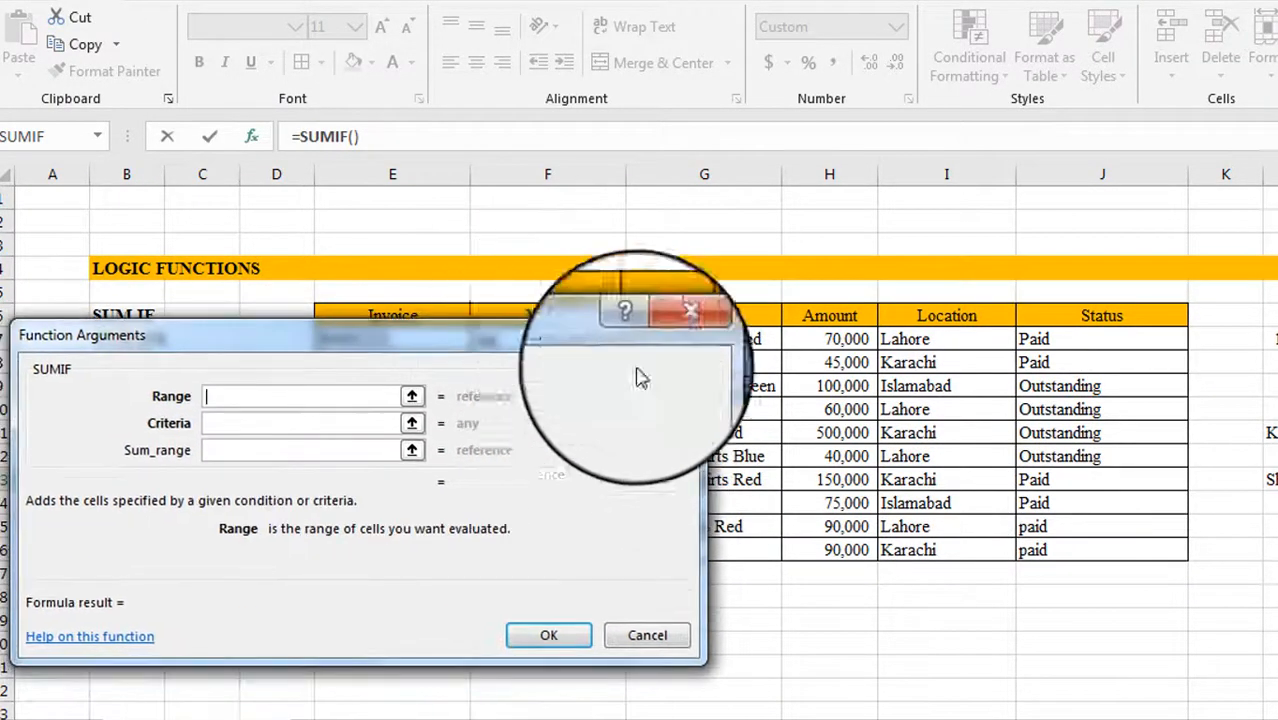
left_click_drag(640, 378, 437, 392)
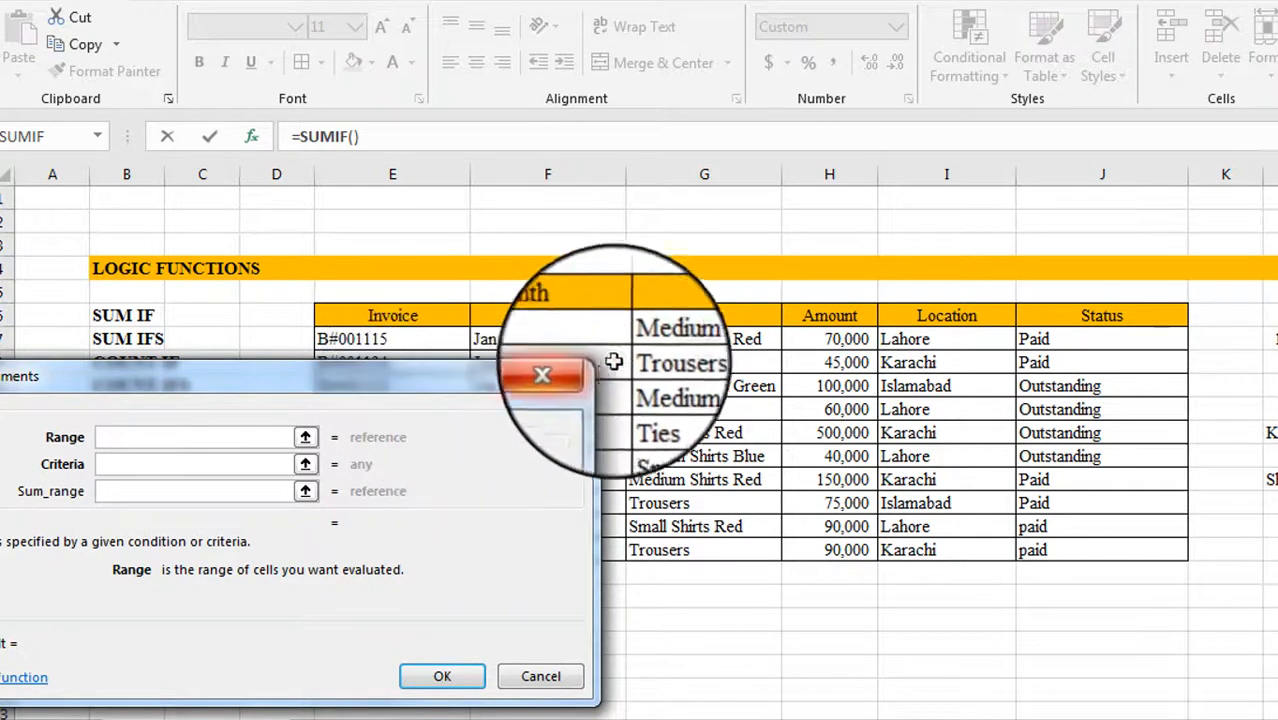
left_click_drag(680, 340, 706, 545)
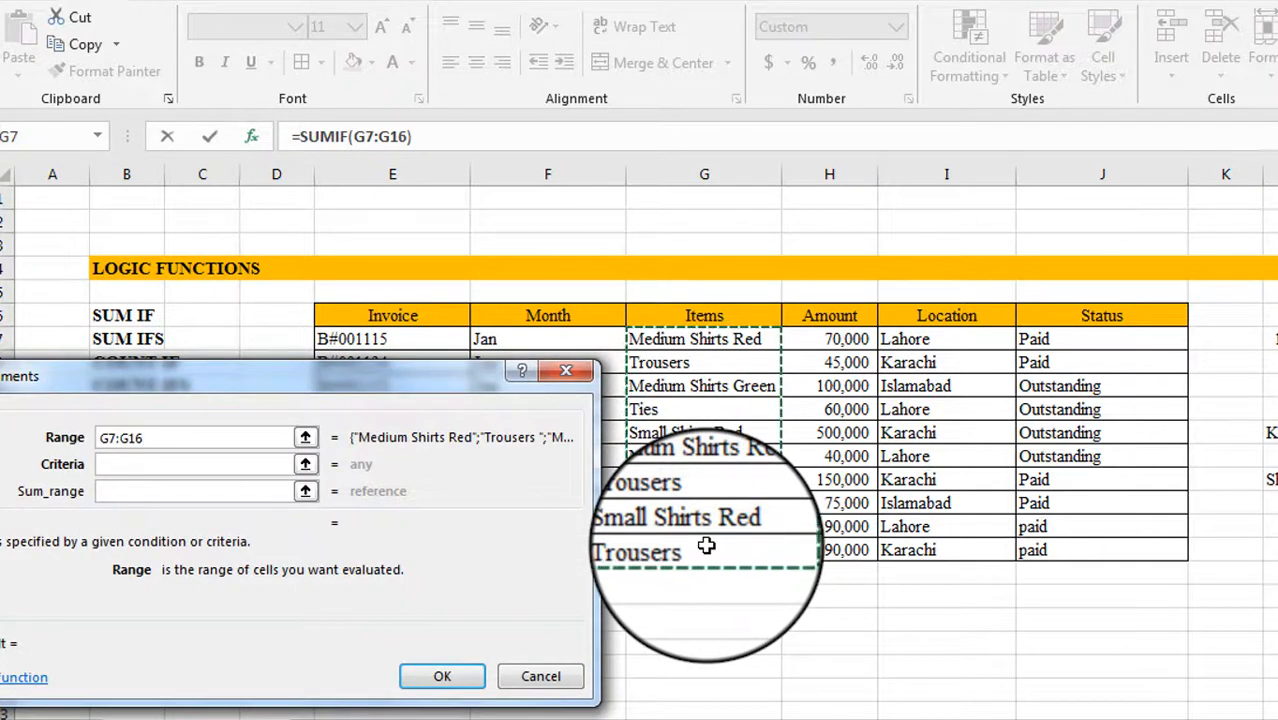
left_click(222, 471)
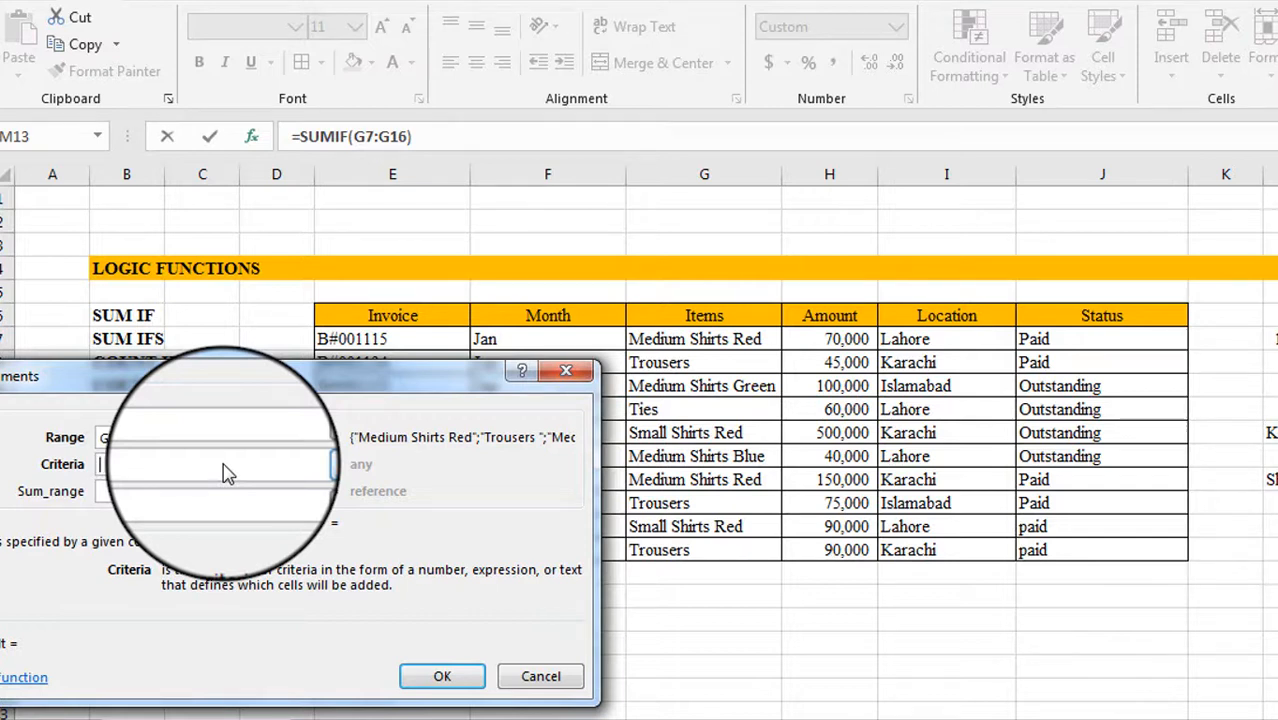
type("*")
type("shirts")
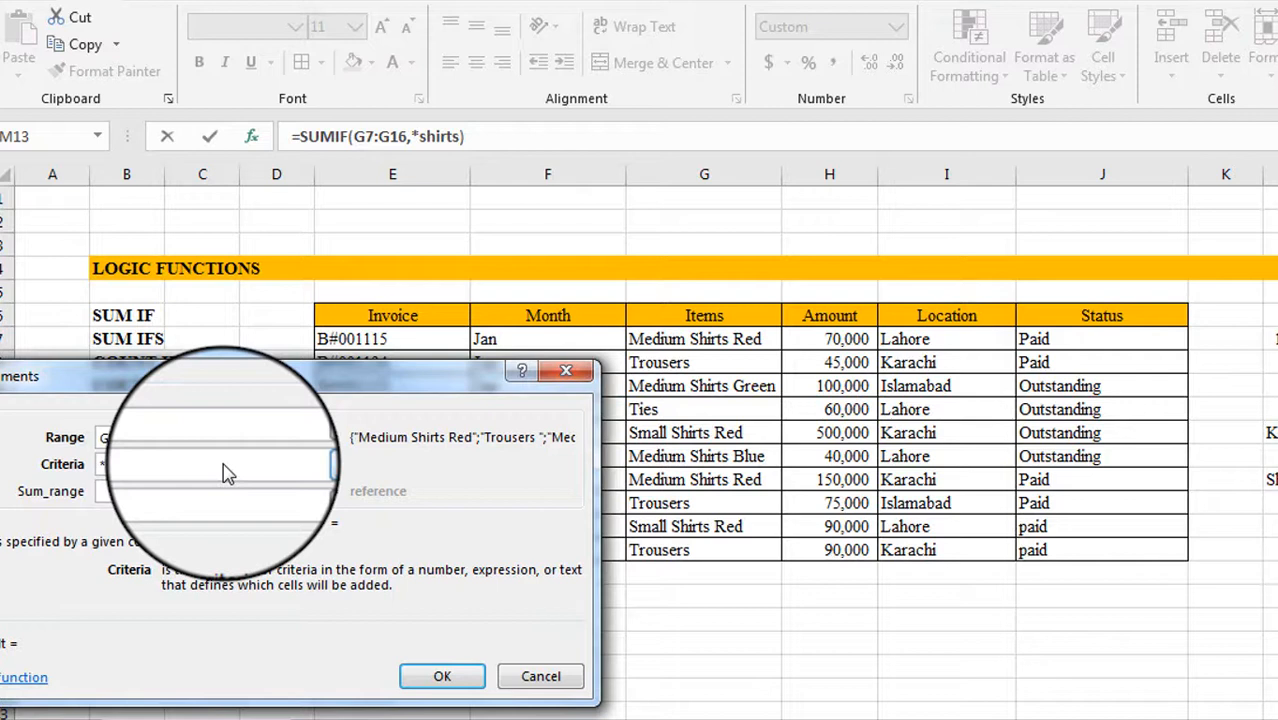
type("*")
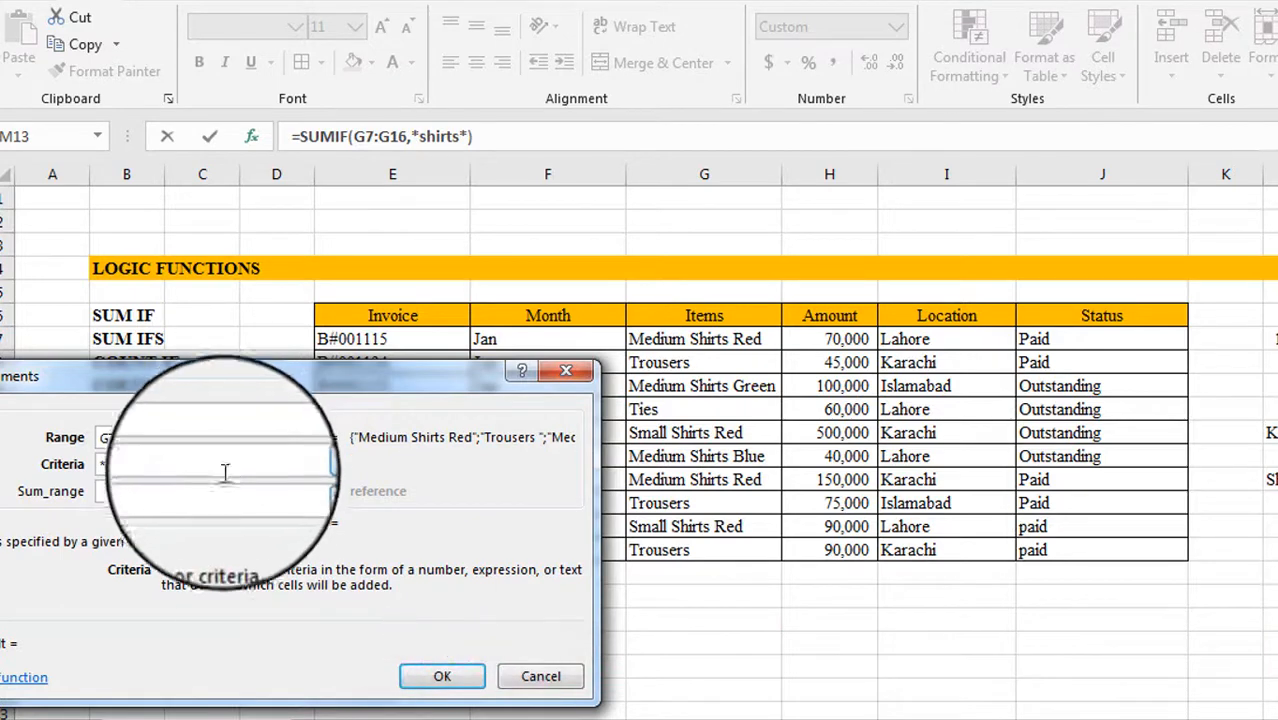
Set the sum range to the amounts H7:H16 and complete the M13 formula.
left_click(222, 491)
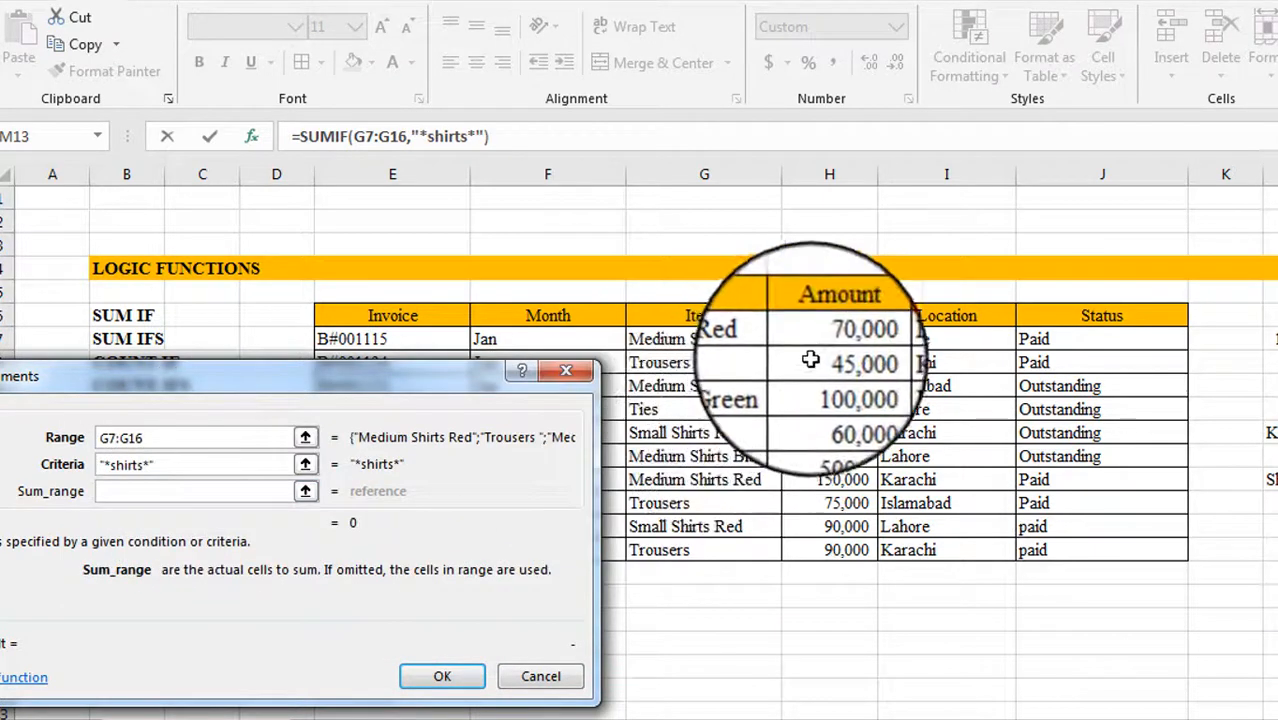
left_click_drag(813, 340, 810, 547)
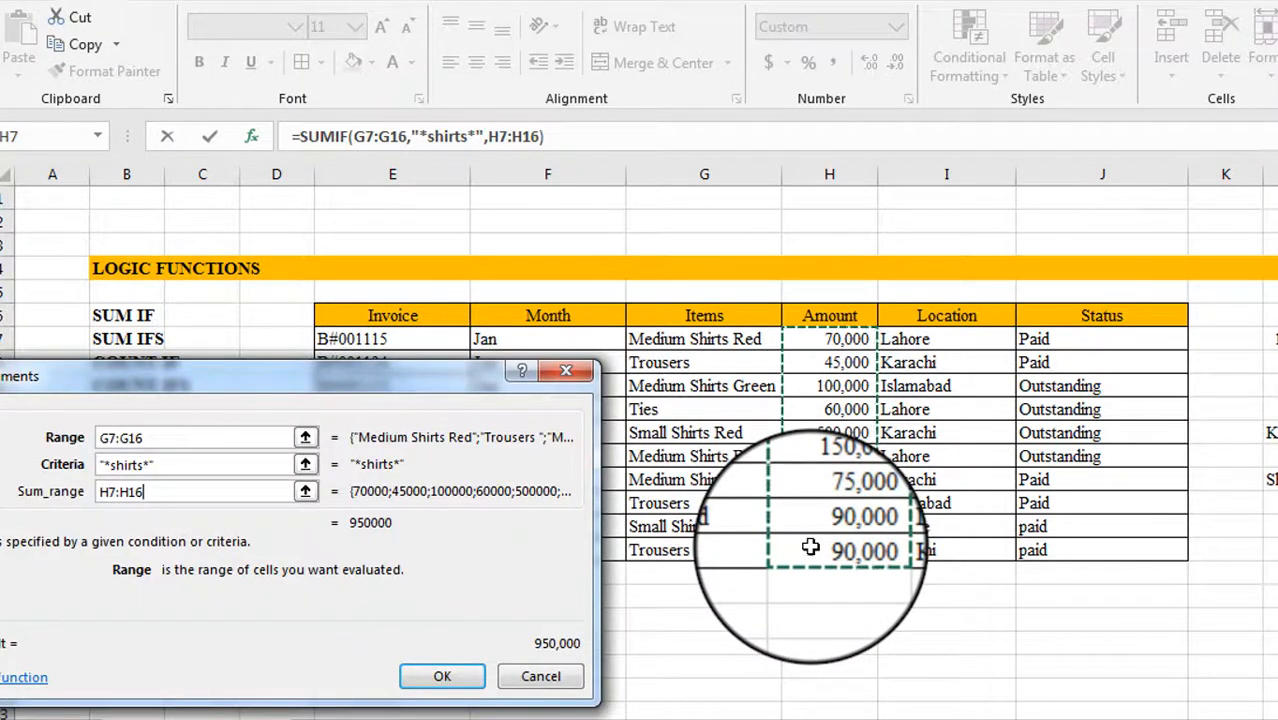
left_click(465, 679)
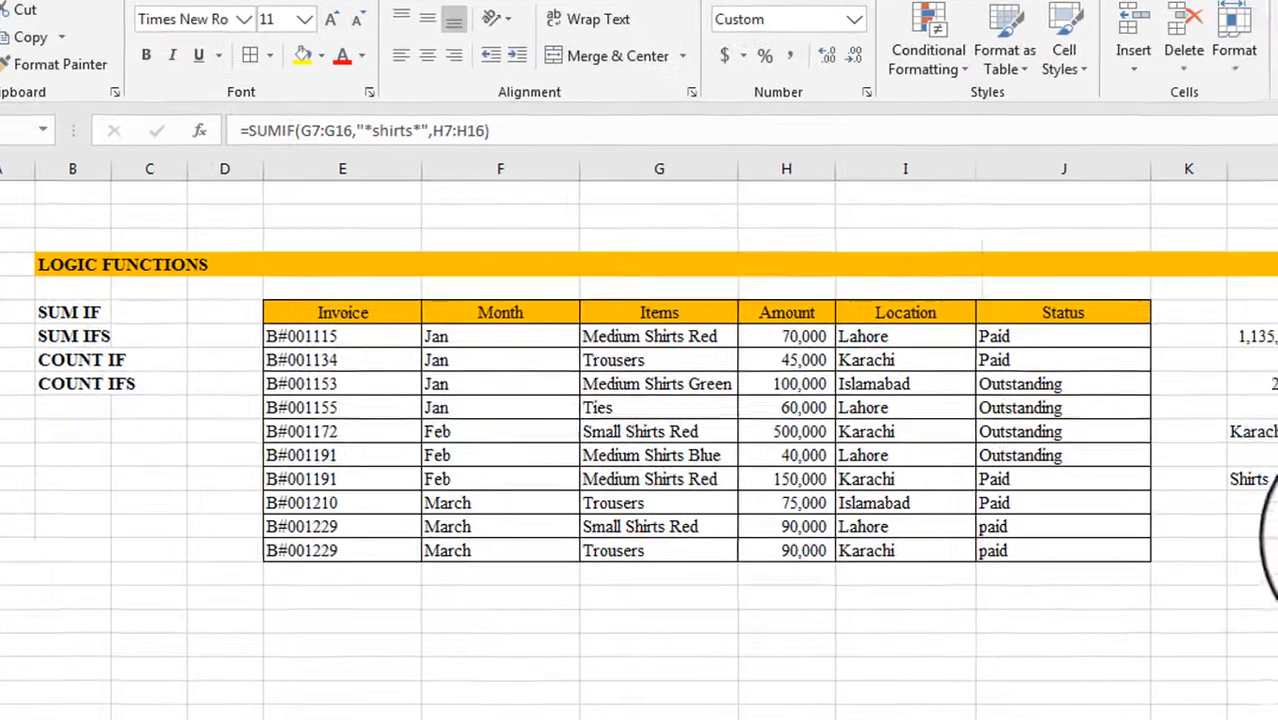